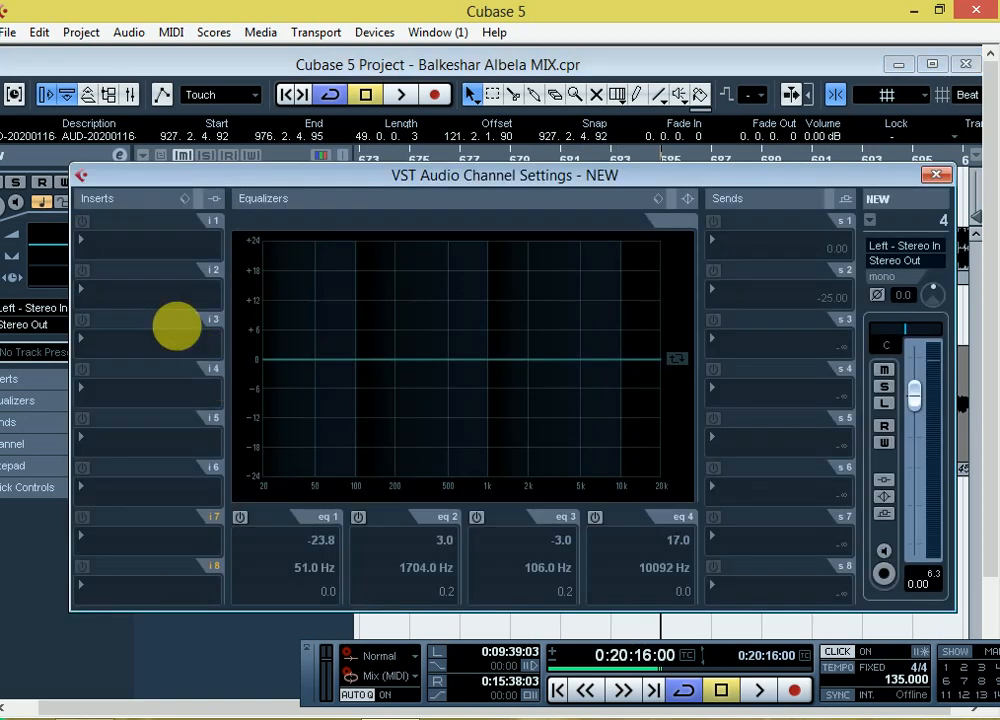
- Insert ModernLostAngel in the NEW channel's first insert slot and raise Gain to about 57 and Peak to about 47
left_click(118, 250)
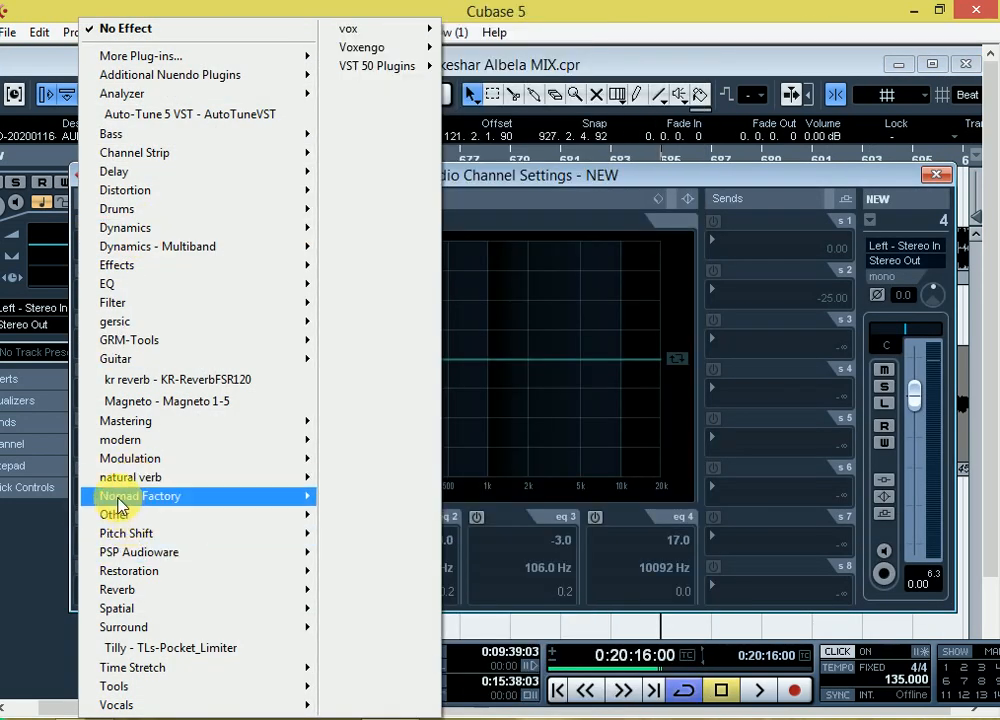
mouse_move(128, 446)
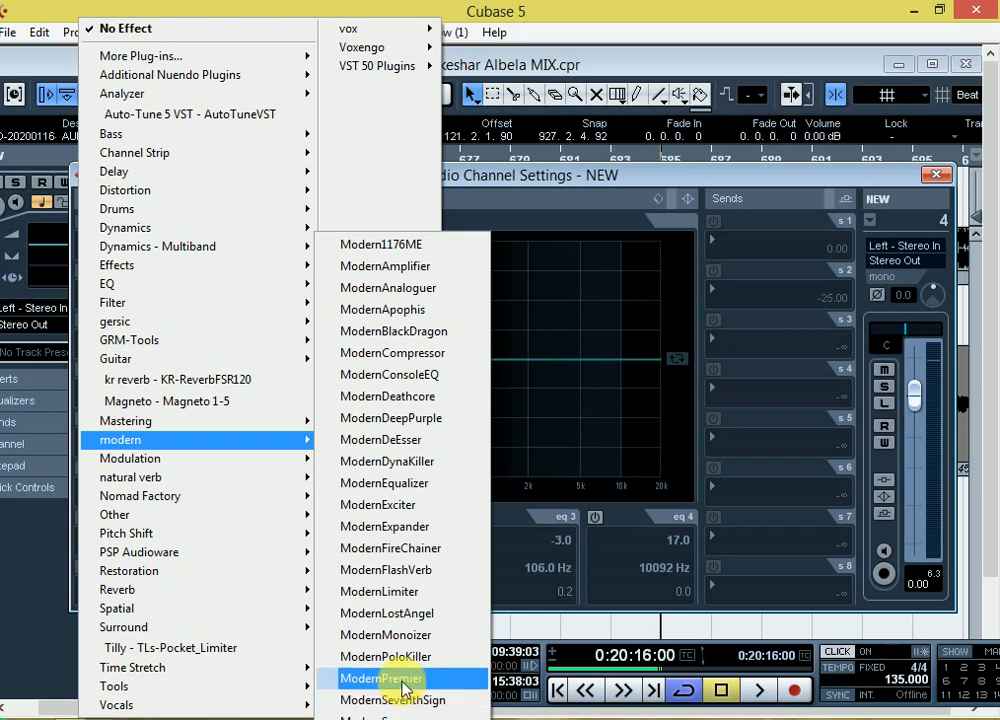
left_click(356, 613)
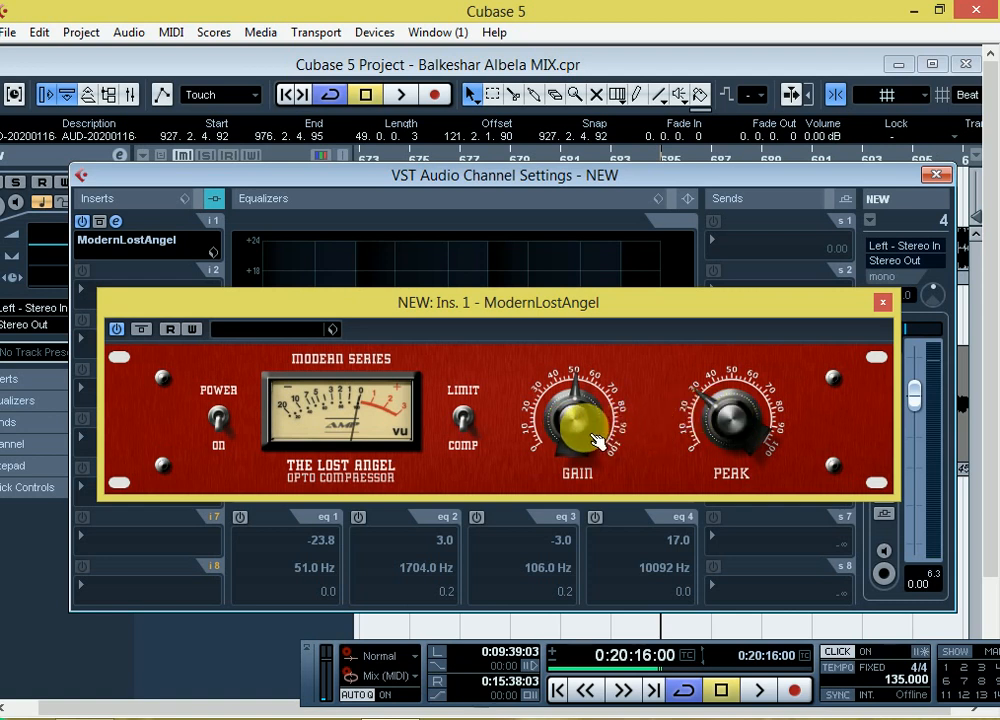
left_click_drag(589, 432, 589, 412)
left_click_drag(730, 418, 730, 399)
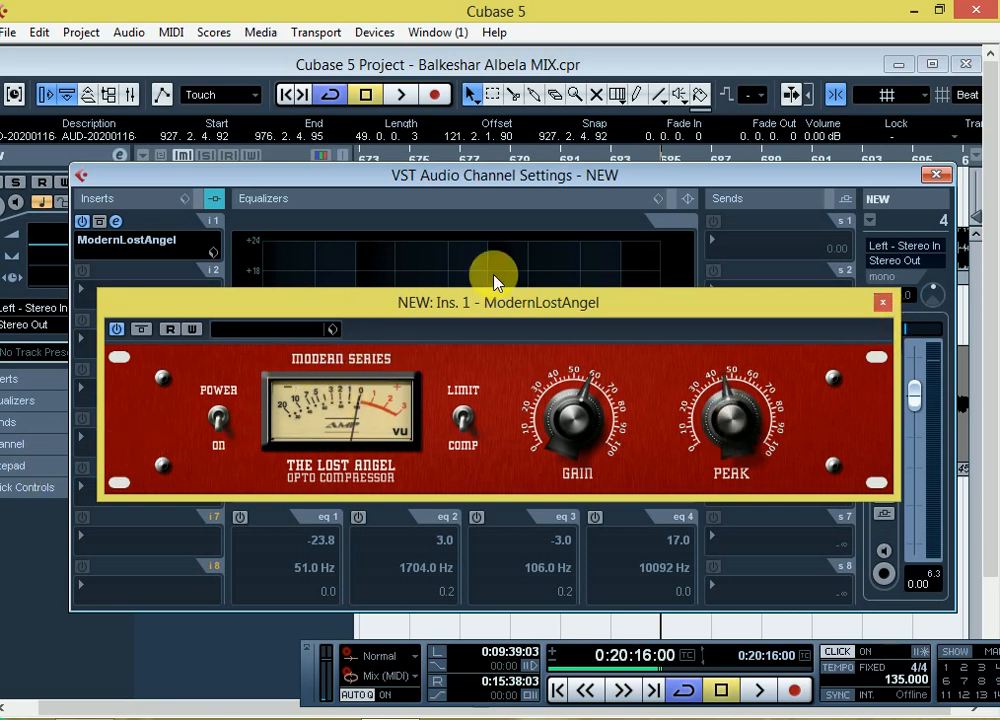
- Audition the NEW track through the ModernLostAngel compressor, then stop playback and close the channel settings and plug-in windows
left_click_drag(468, 312, 436, 252)
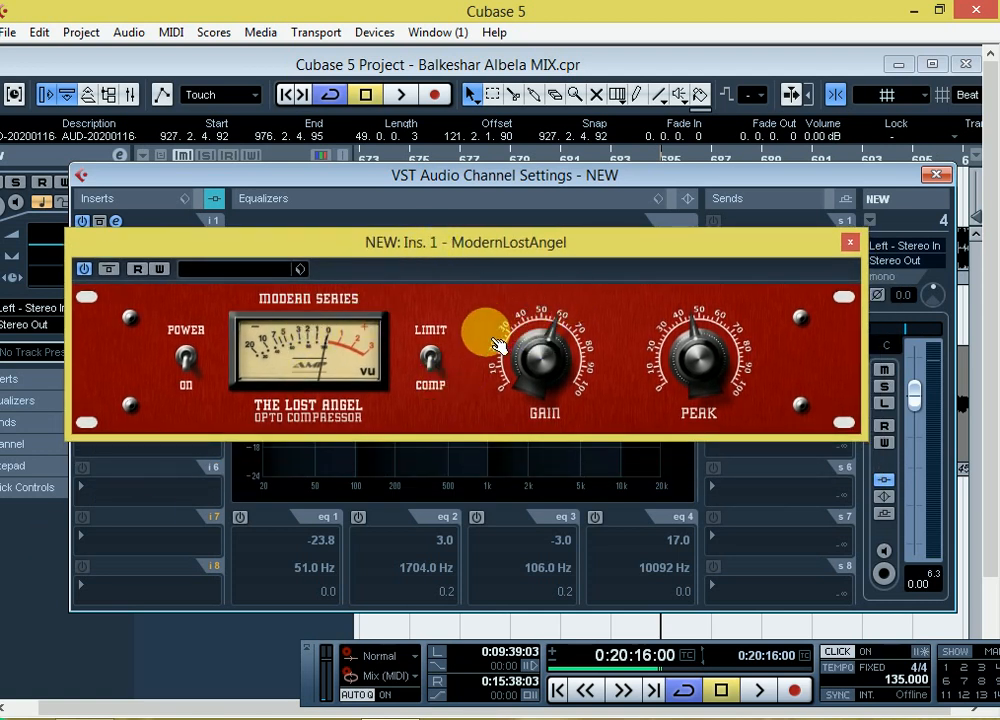
left_click(933, 177)
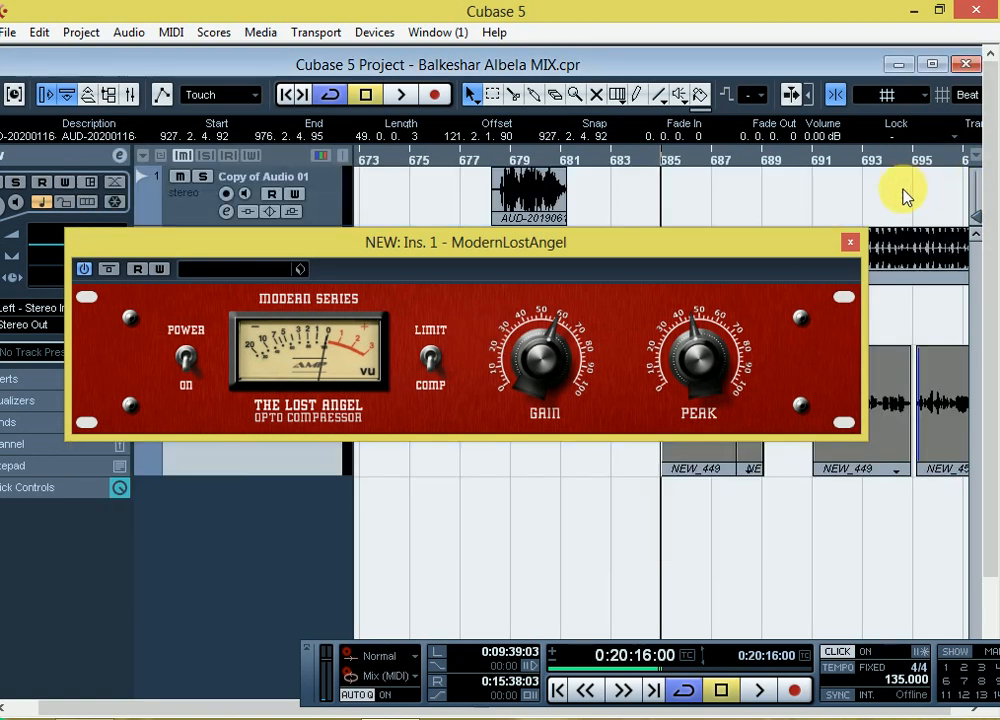
key("space")
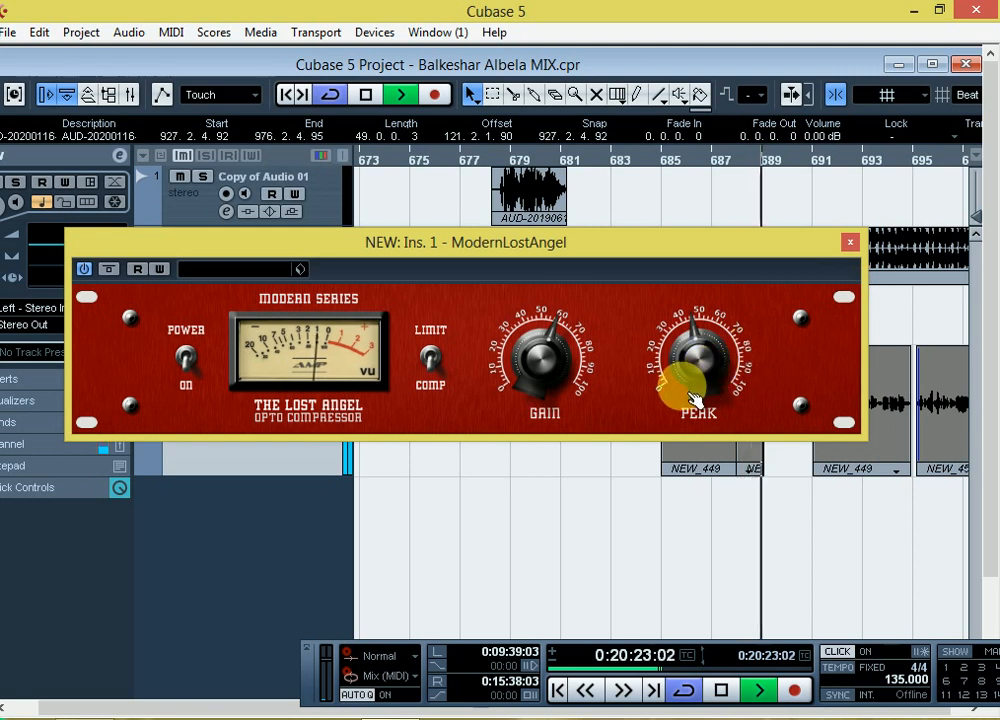
key("space")
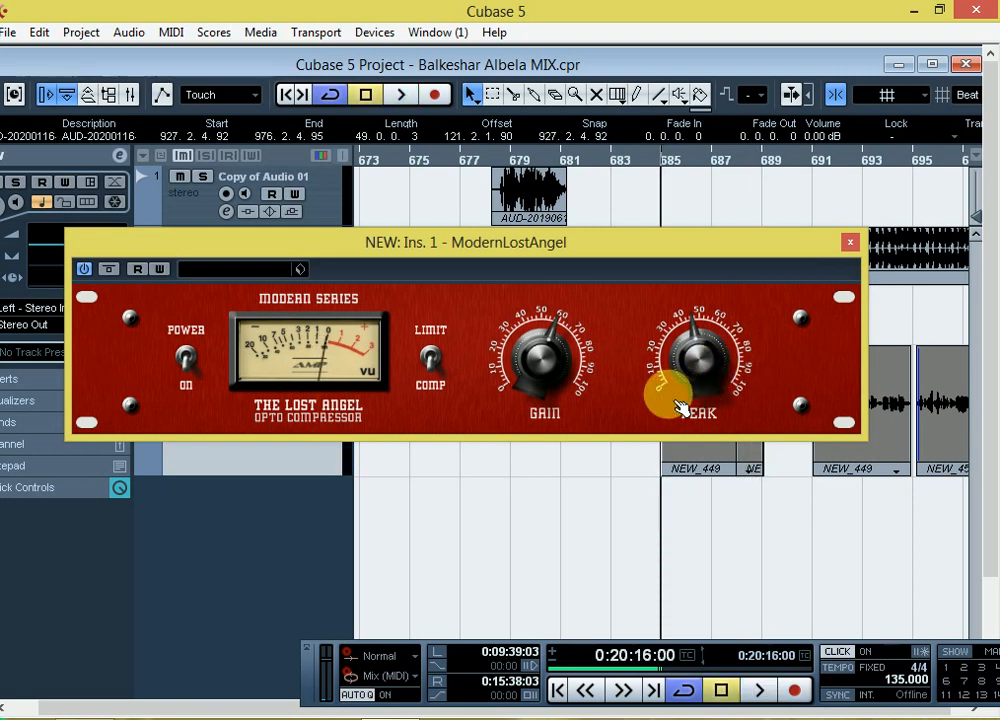
left_click(849, 241)
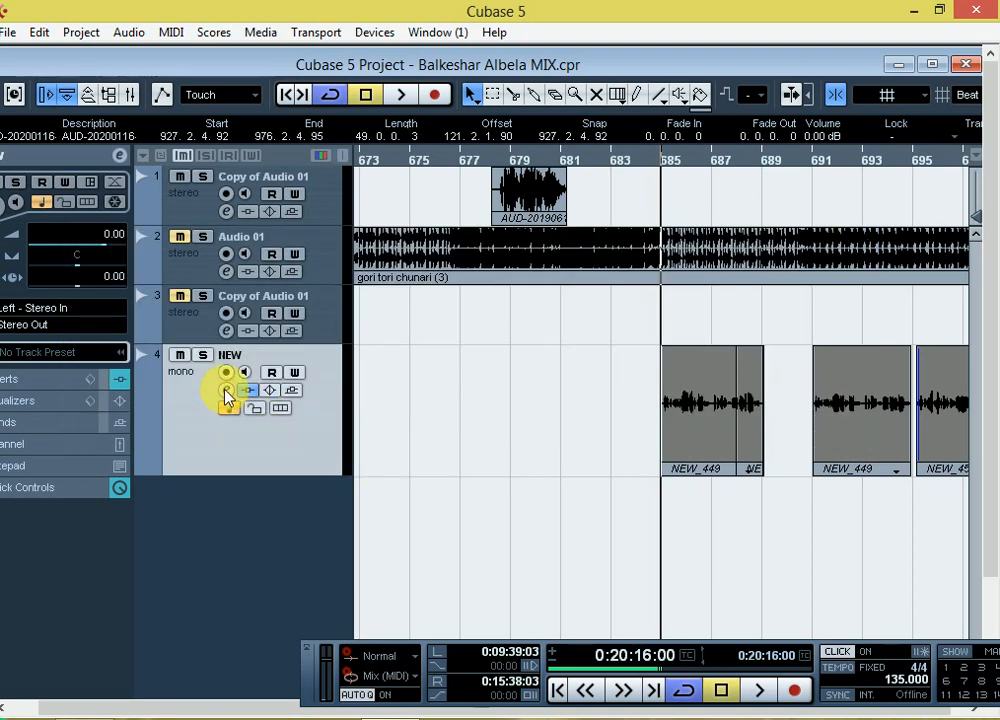
- Insert the ModernSpacer reverb in the NEW channel's second insert slot
left_click(226, 390)
left_click(113, 297)
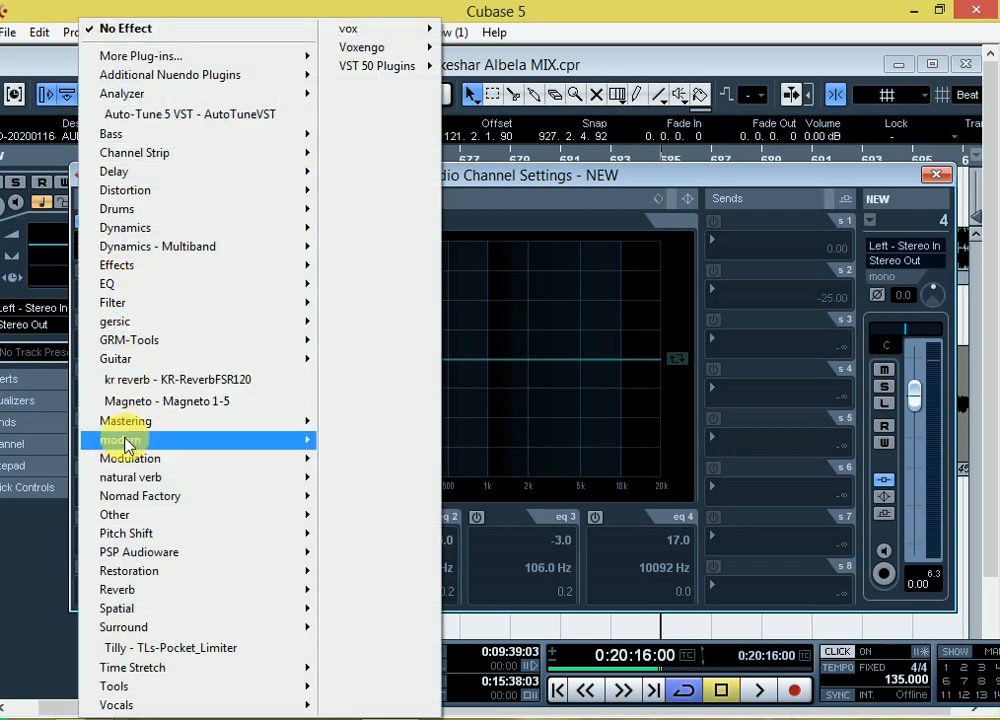
mouse_move(123, 445)
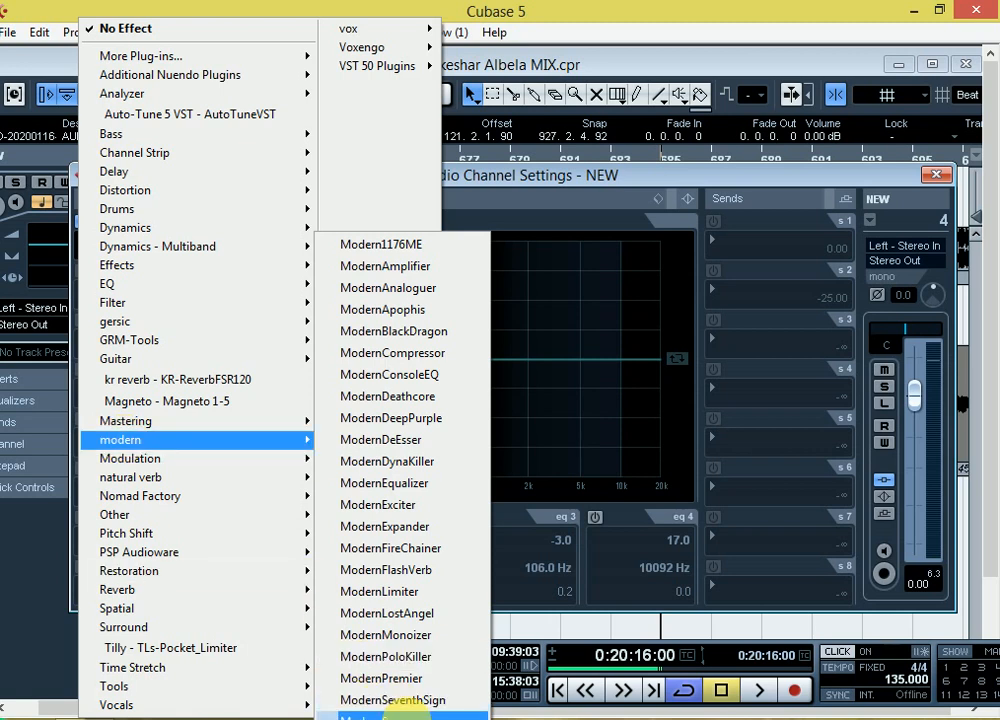
left_click(398, 714)
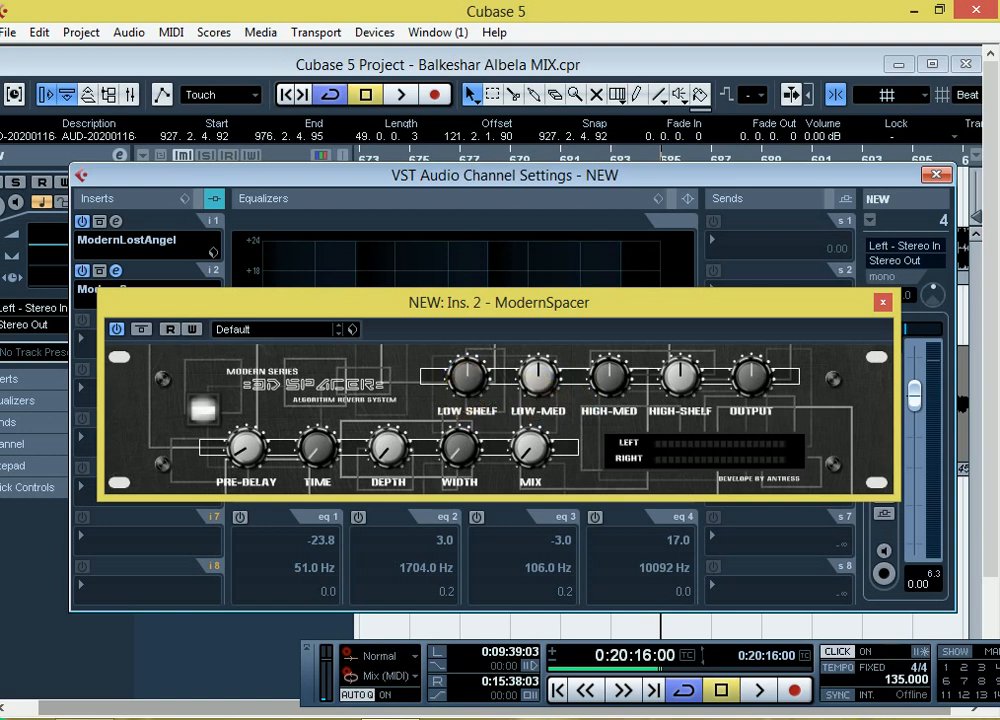
- Audition the NEW track twice through ModernSpacer with its band and Output knobs raised slightly, then close the plug-in window
key("space")
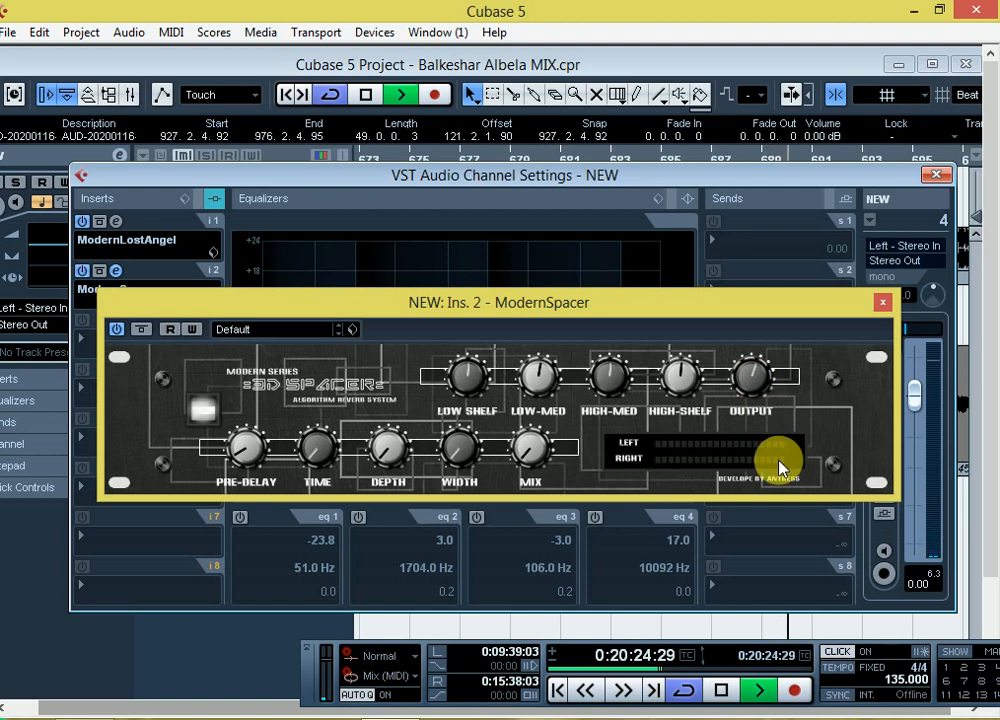
key("space")
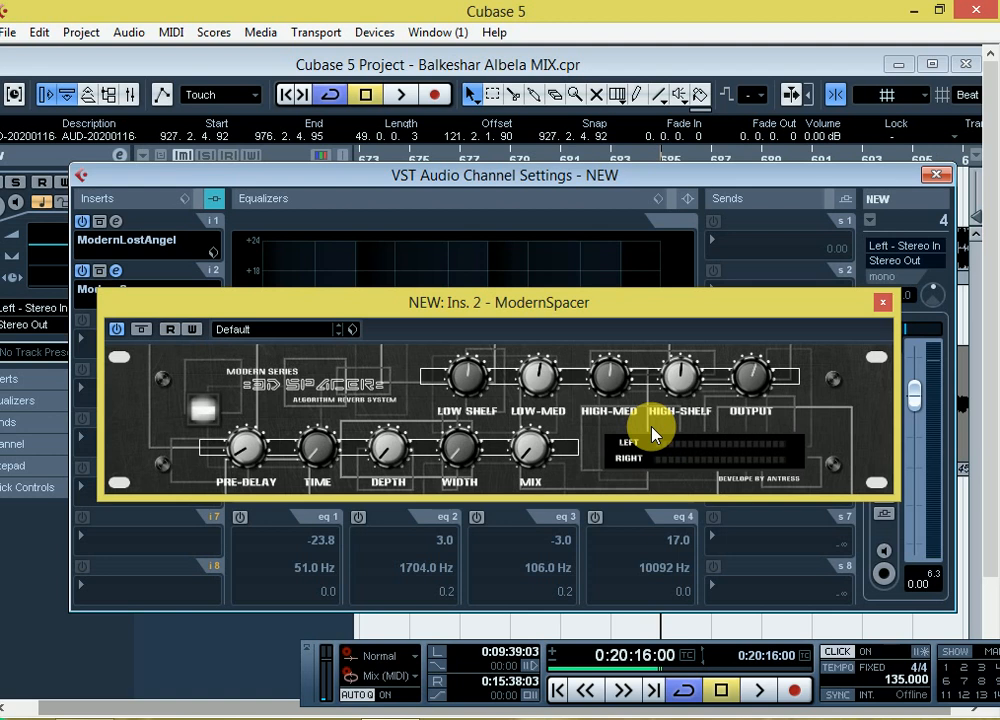
key("space")
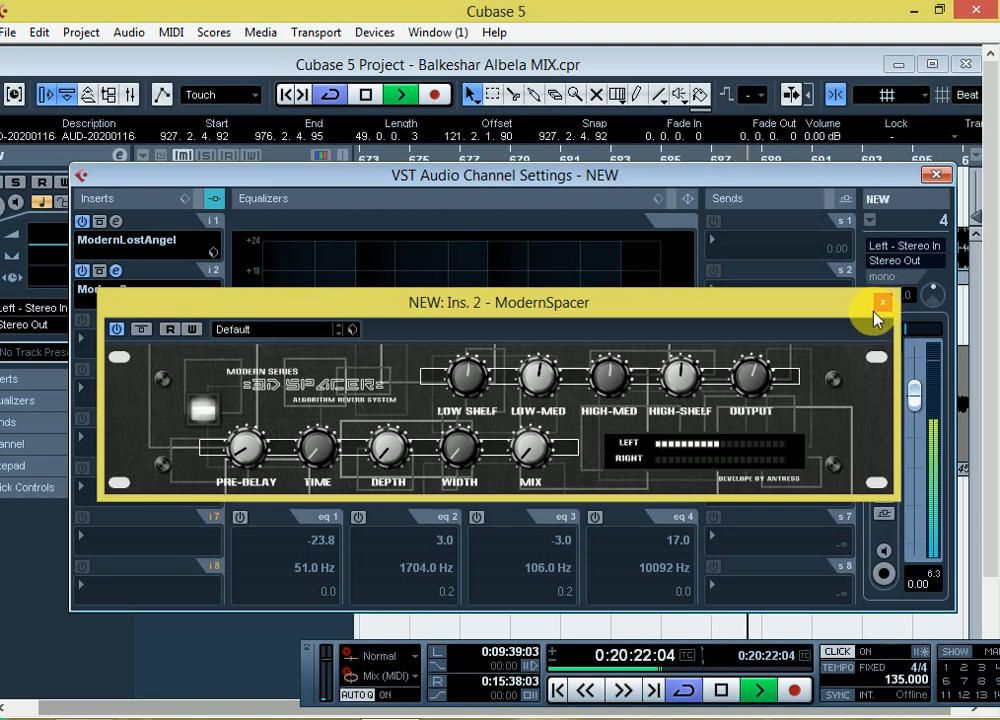
key("space")
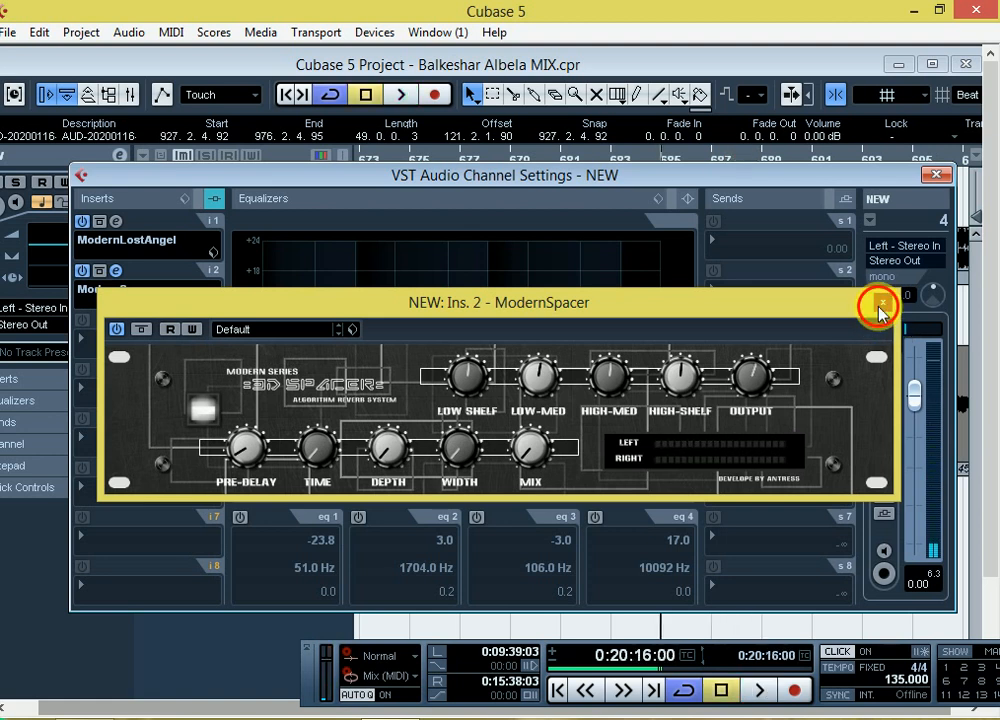
left_click(880, 304)
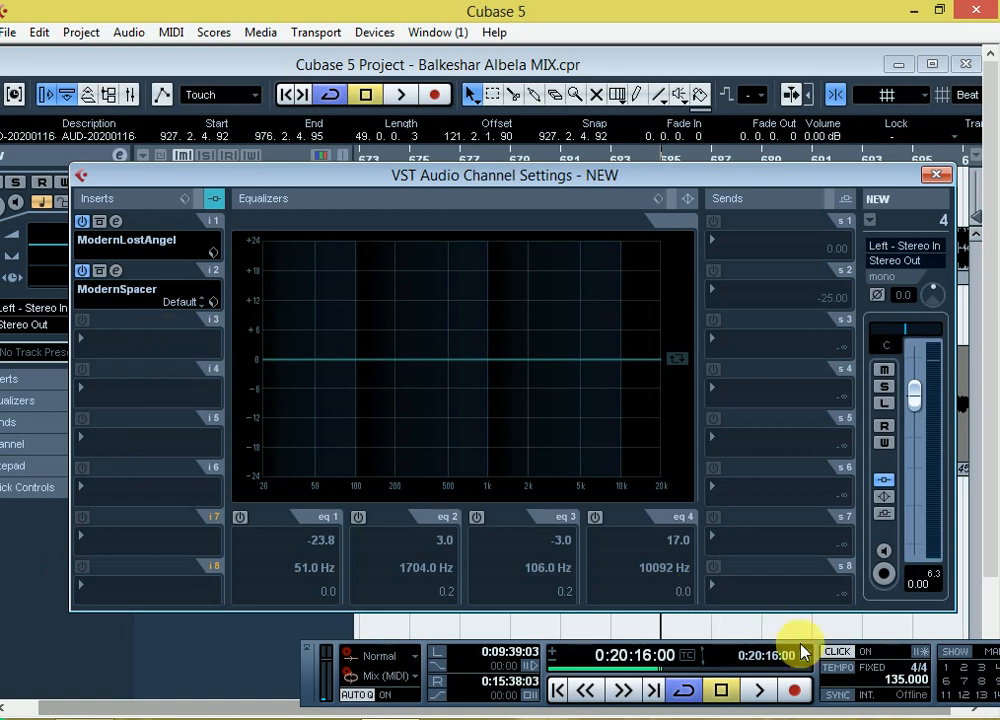
- Insert Auto-Tune 5 in the third slot and set the key to D, the scale to Major and Retune Speed to 0
left_click(113, 348)
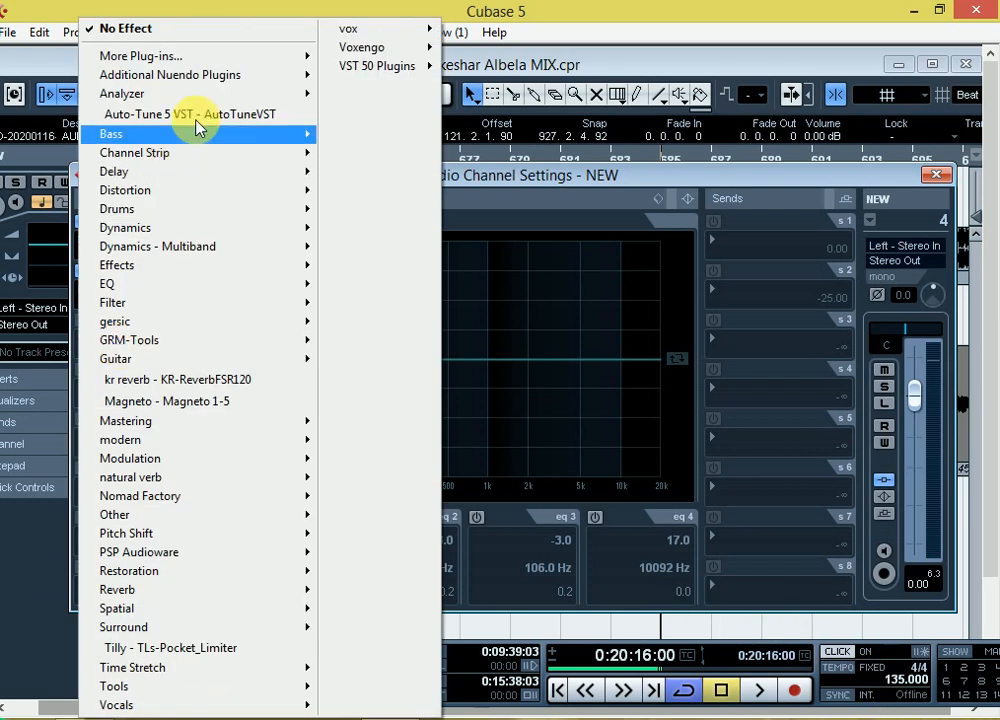
left_click(192, 109)
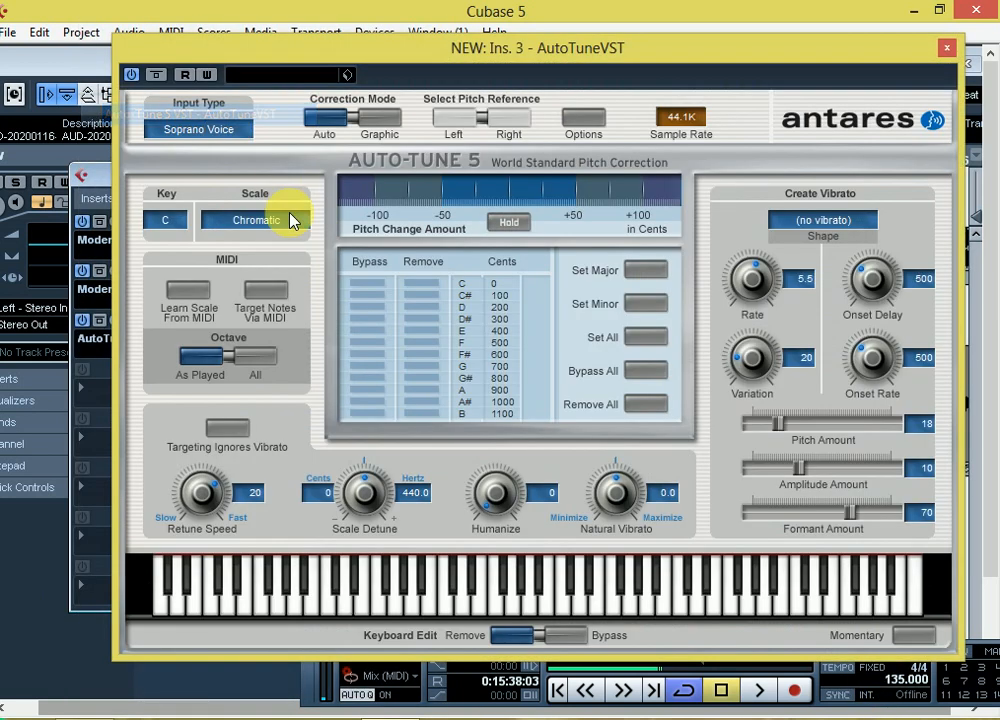
left_click(167, 221)
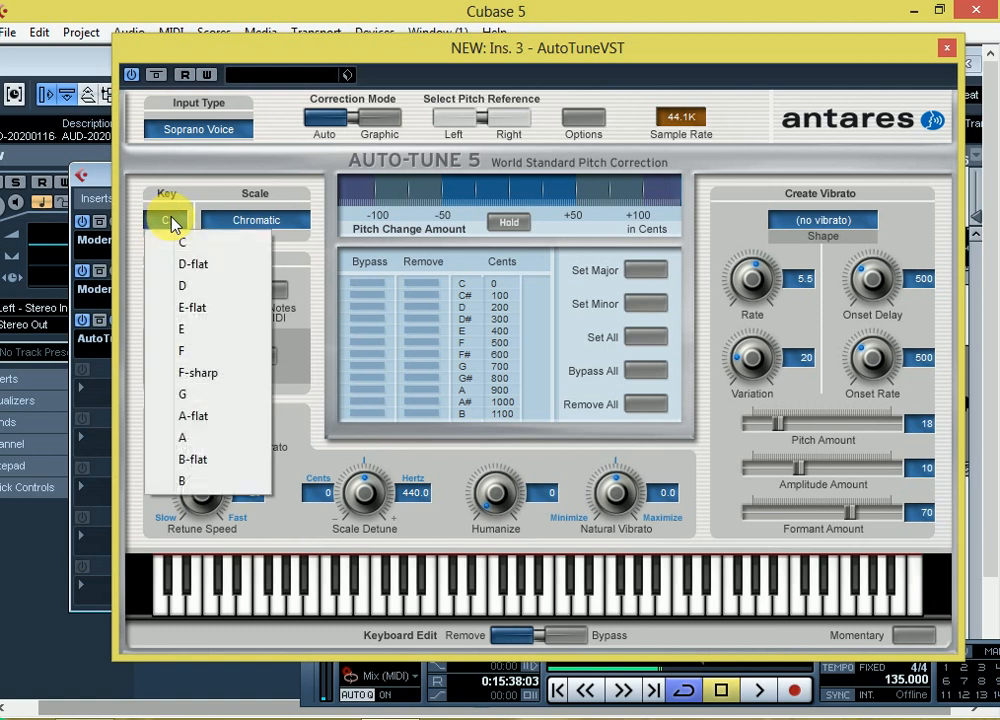
left_click(189, 289)
left_click(252, 222)
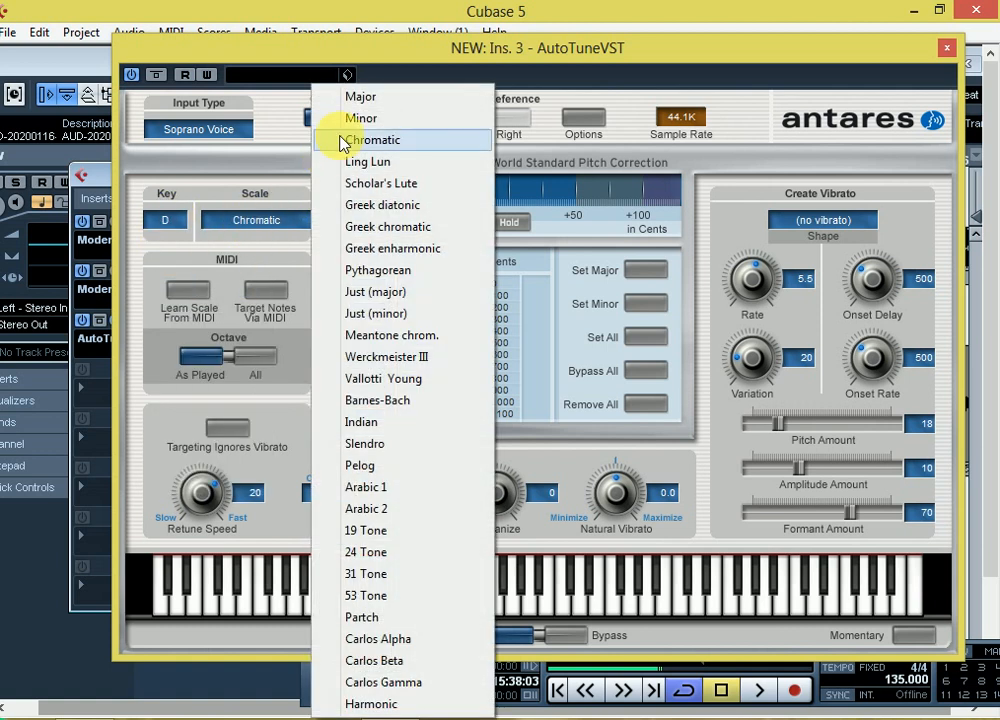
left_click(361, 99)
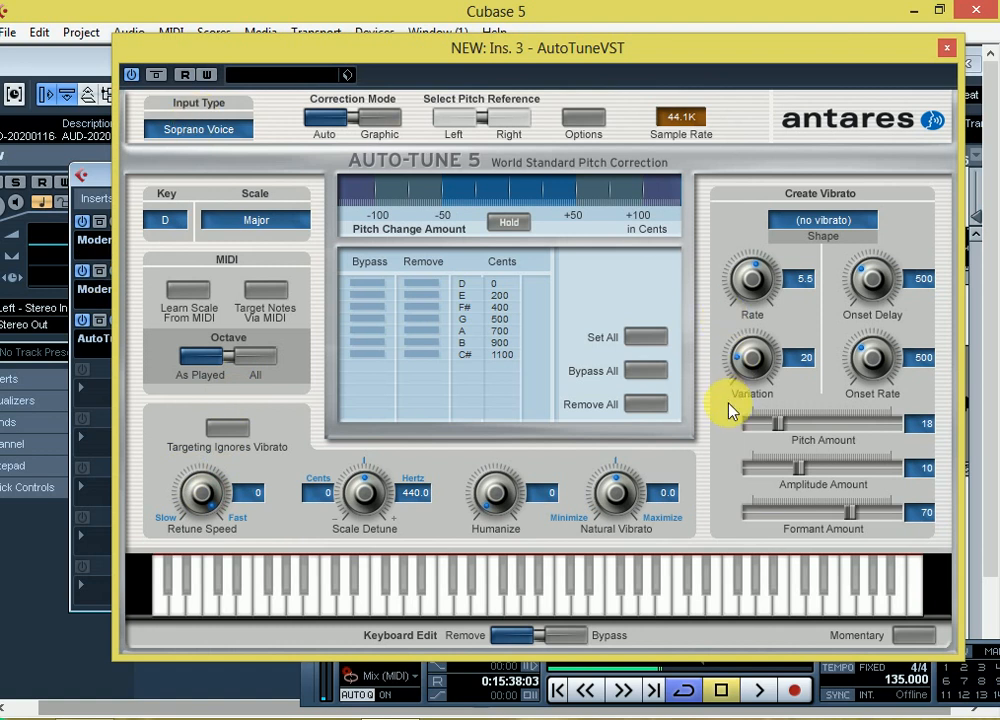
- Set Auto-Tune's vibrato Pitch Amount and Amplitude Amount to 0 and Formant Amount to 100, then close the plug-in window
left_click_drag(731, 450, 609, 600)
left_click_drag(848, 518, 984, 321)
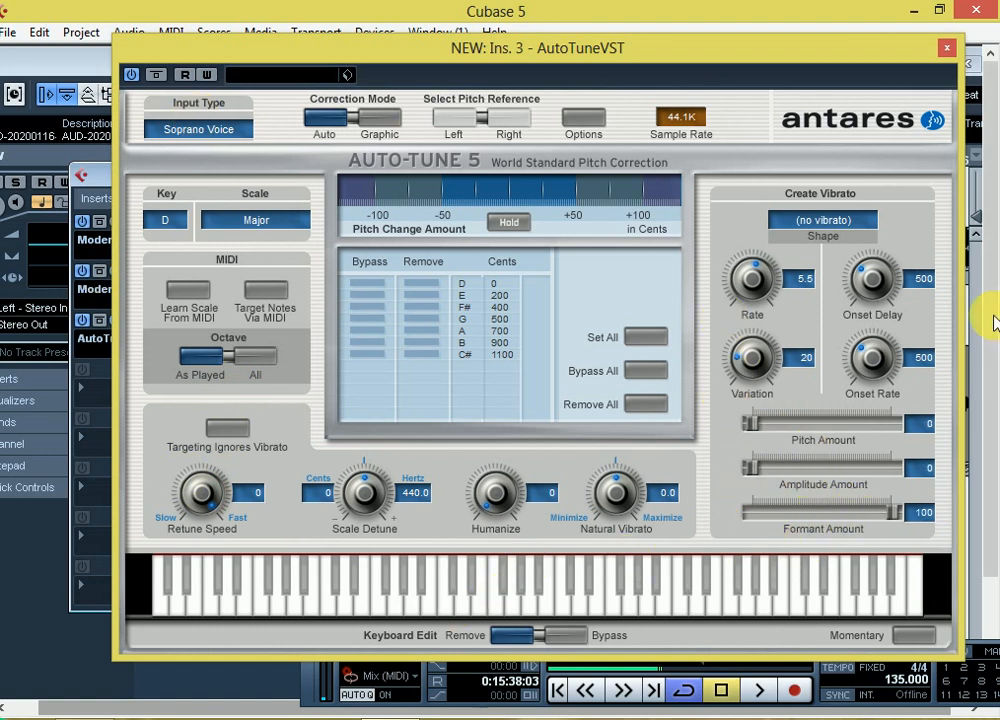
left_click(945, 50)
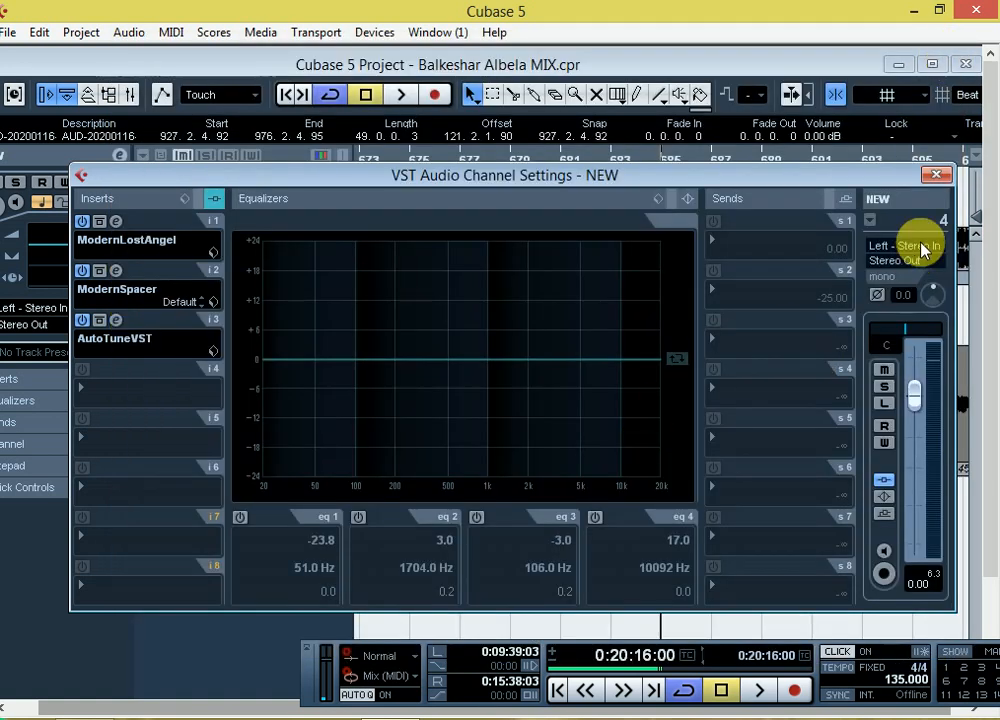
- Audition the NEW track with Auto-Tune applied, closing the channel settings during playback
key("space")
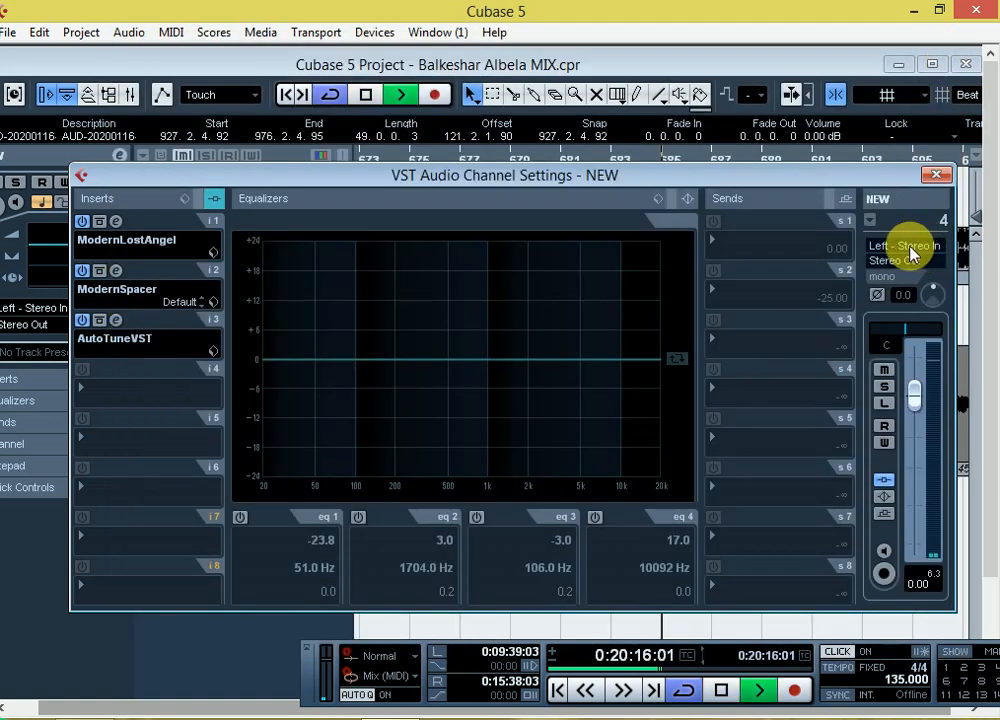
left_click(938, 176)
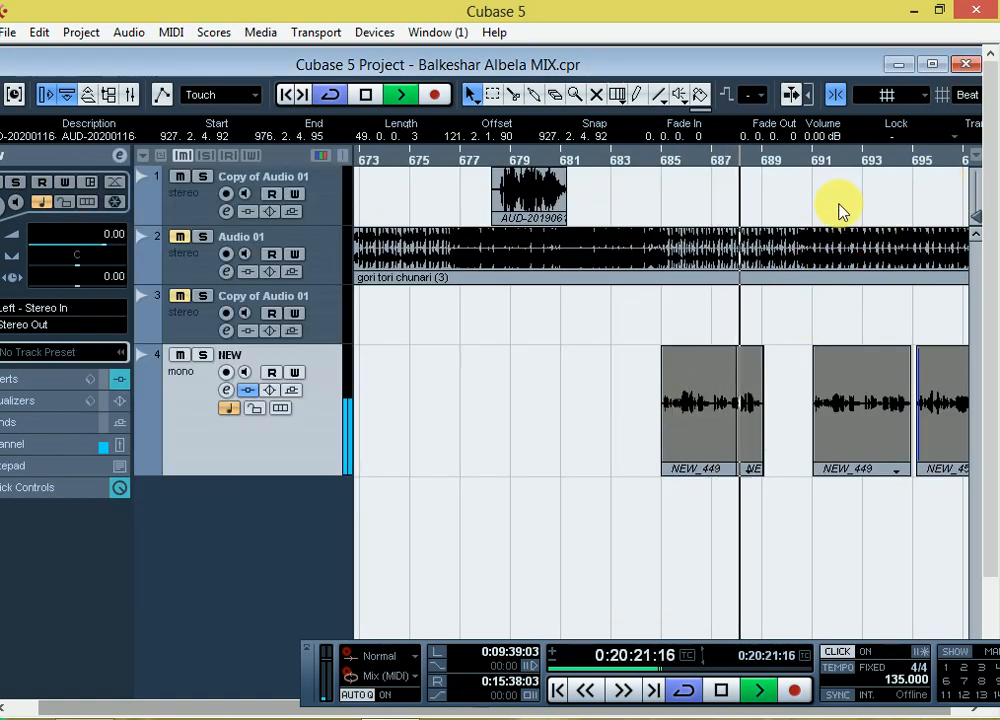
key("space")
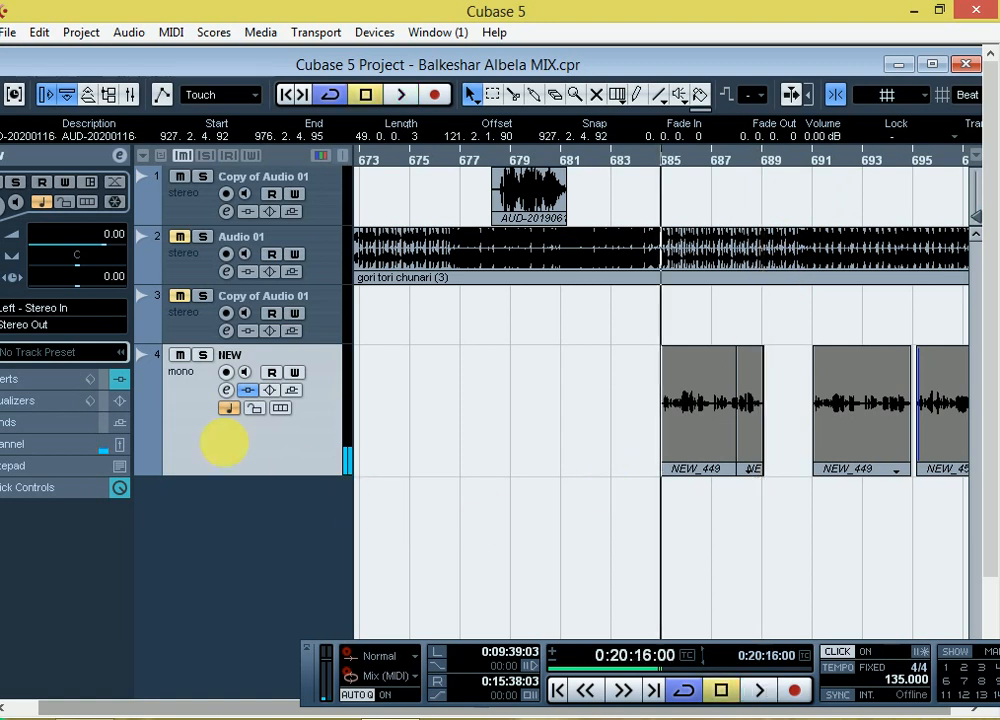
- Insert ModernPoloKiller in the NEW channel's fourth insert slot
left_click(226, 391)
left_click(105, 397)
mouse_move(180, 250)
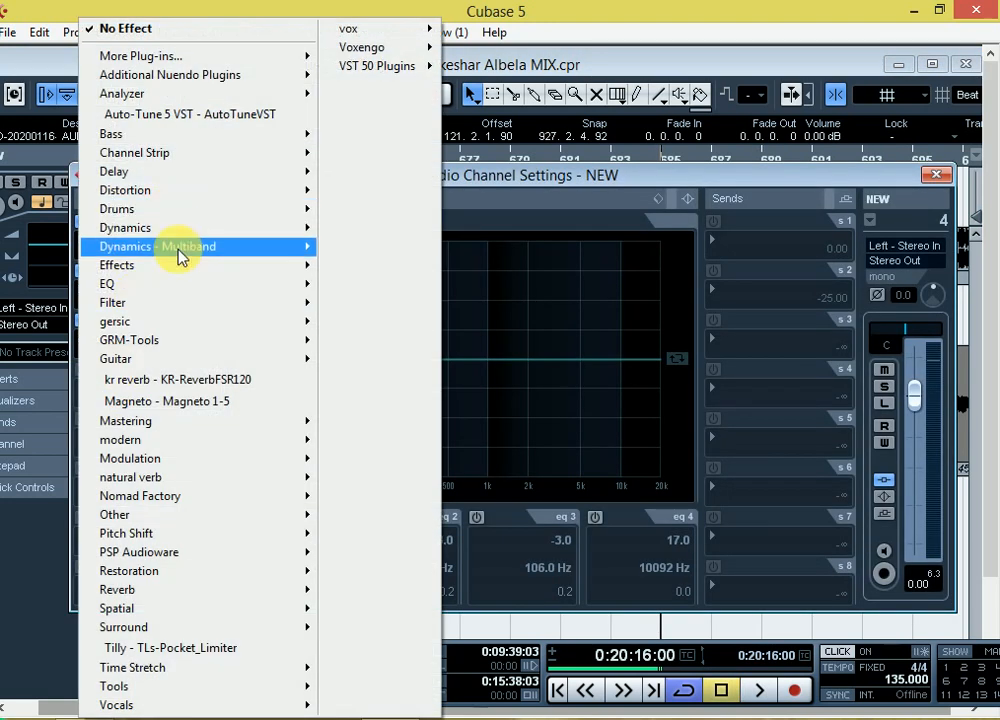
mouse_move(183, 305)
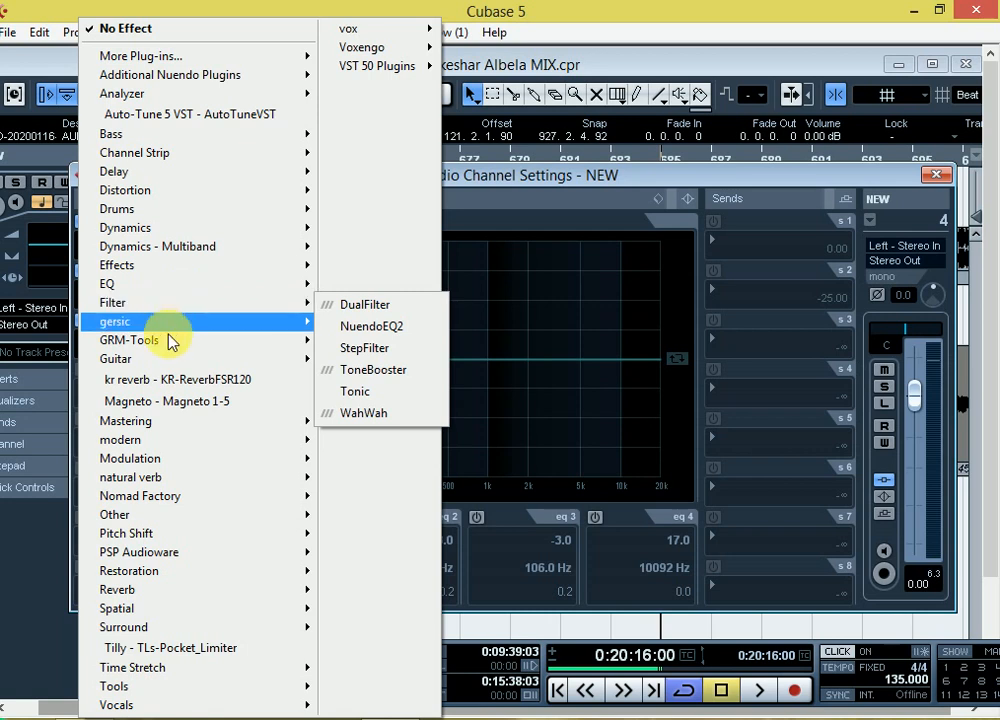
mouse_move(150, 446)
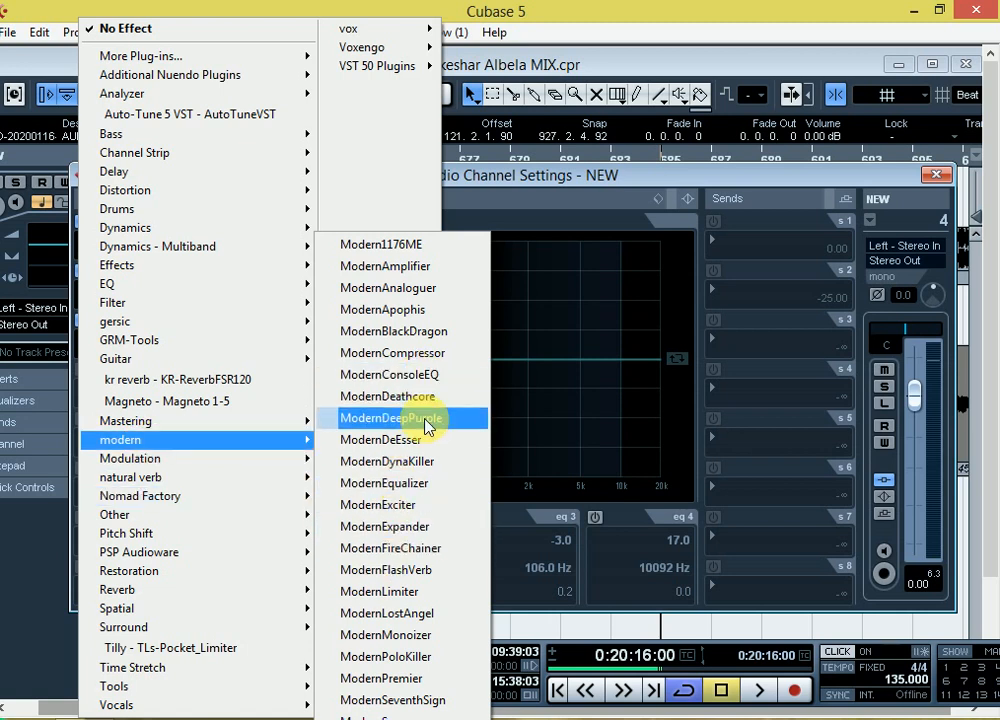
left_click(425, 657)
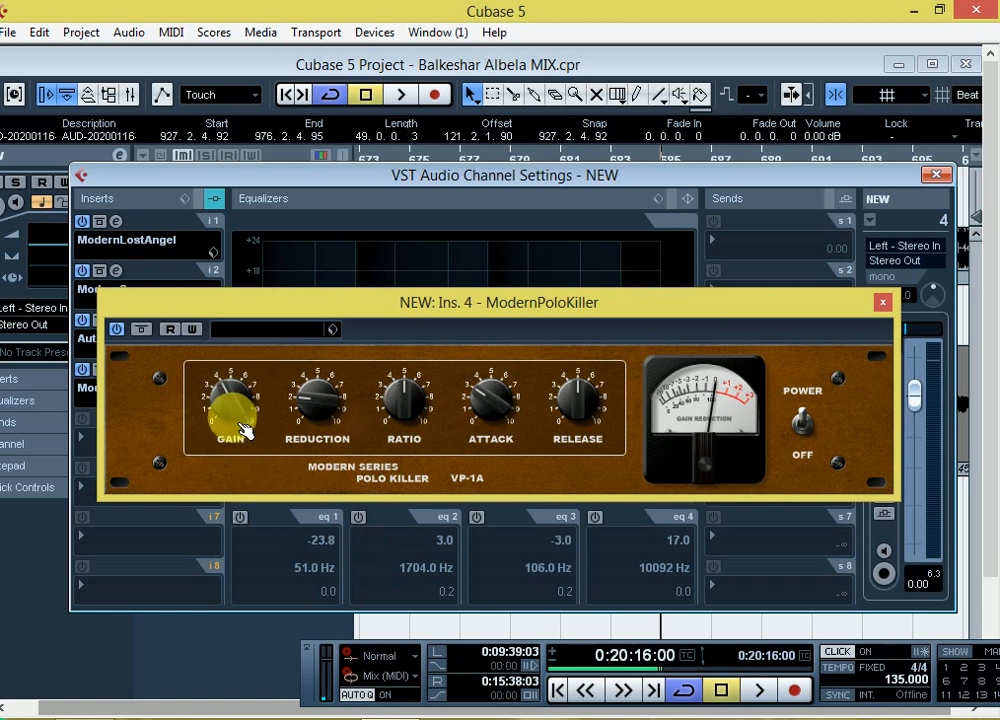
- Audition the track with ModernPoloKiller's Gain, Ratio, Attack and Release raised to about 5.5, then close the plug-in window
key("space")
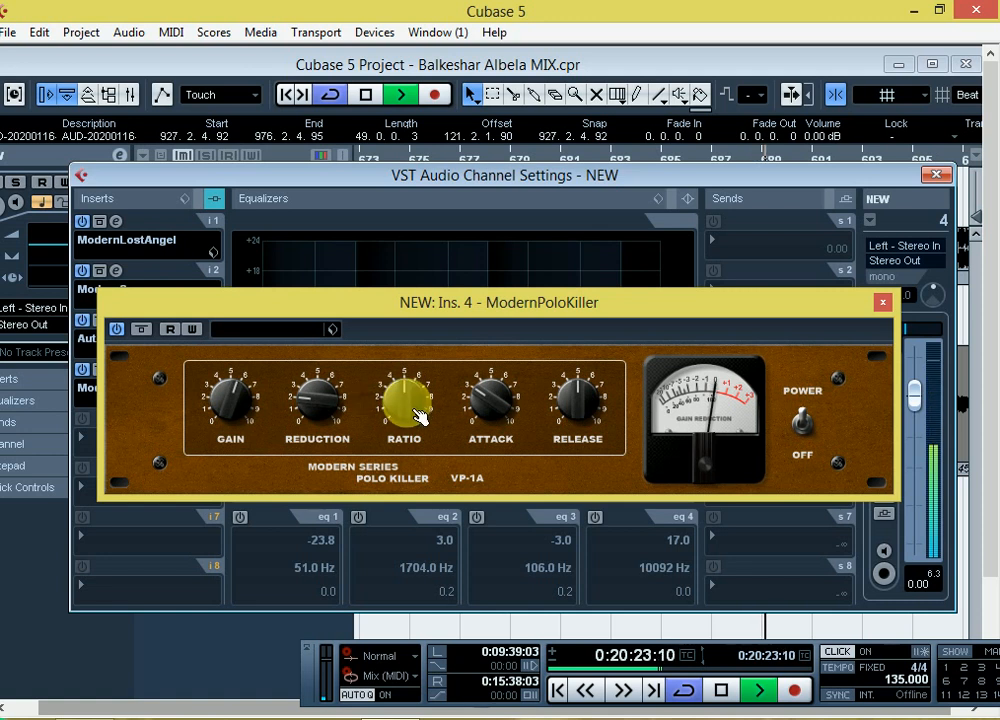
key("space")
key("space")
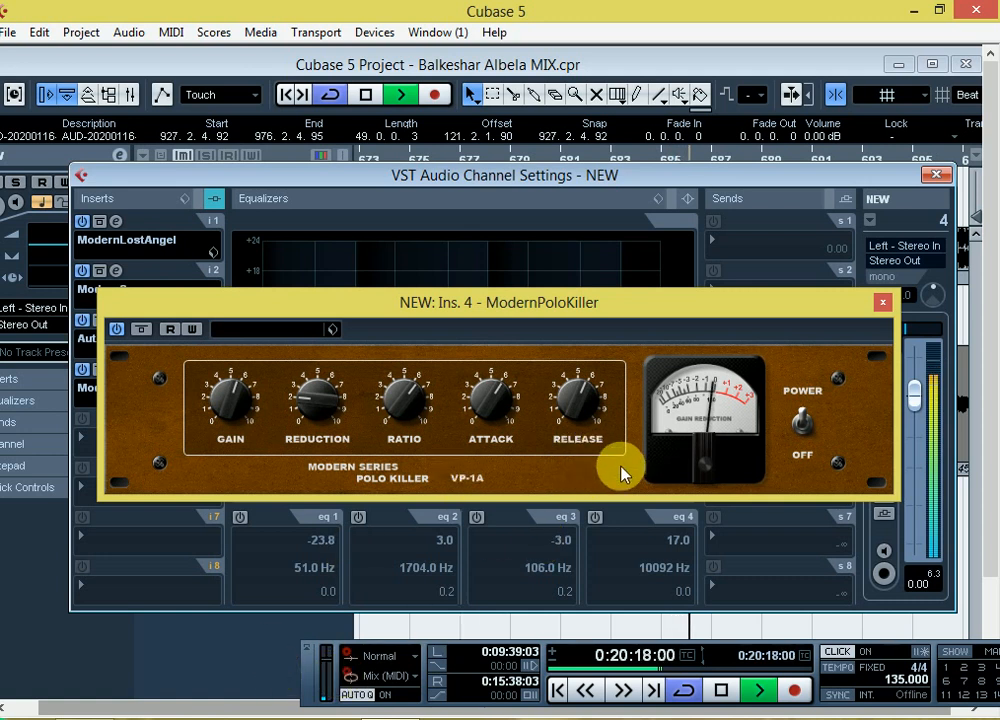
key("space")
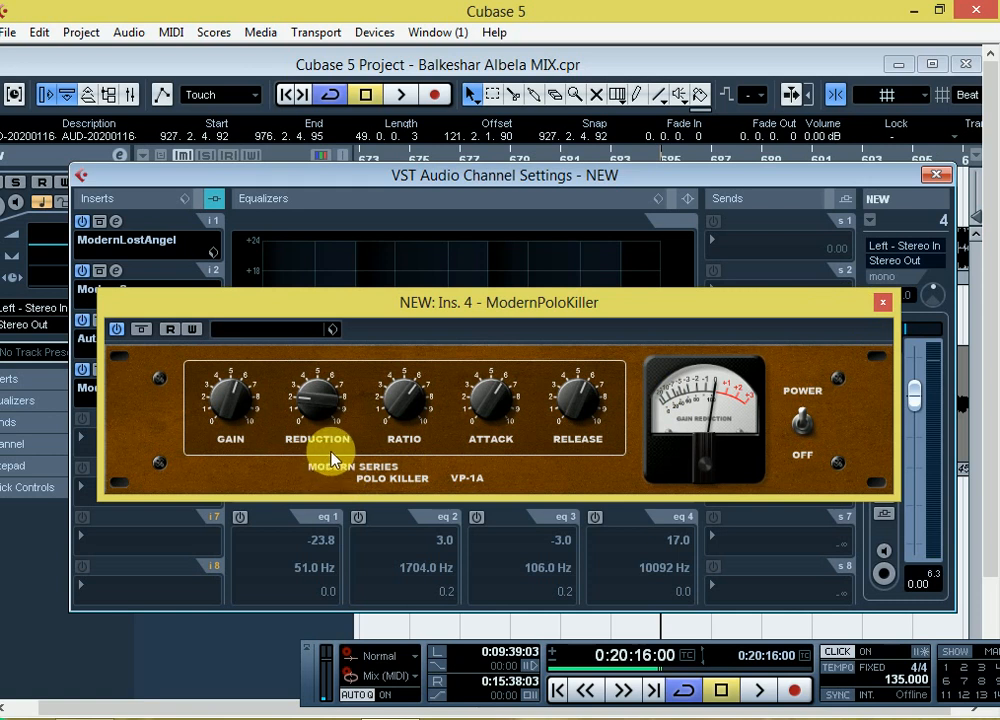
left_click(882, 302)
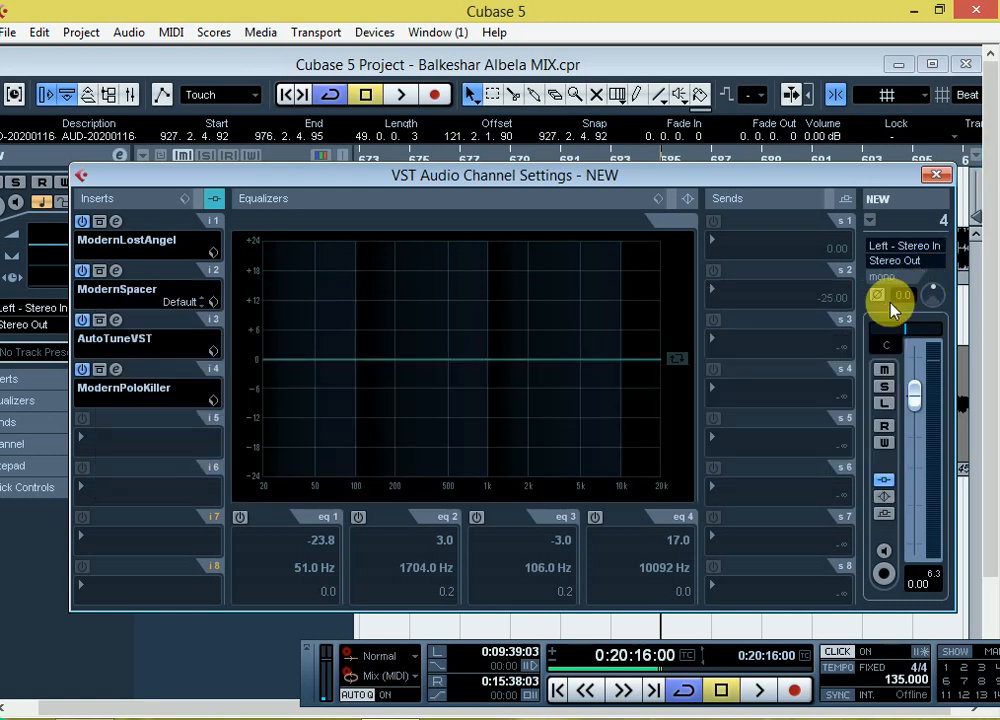
- Insert ModernSeventhSign in the NEW channel's fifth insert slot
left_click(134, 463)
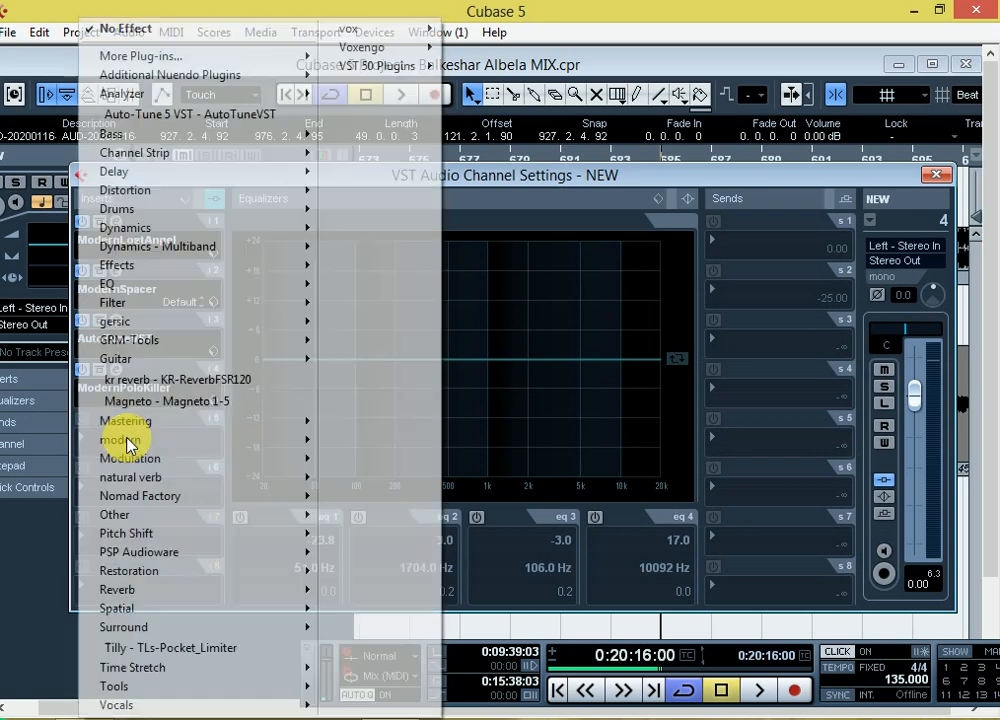
mouse_move(126, 446)
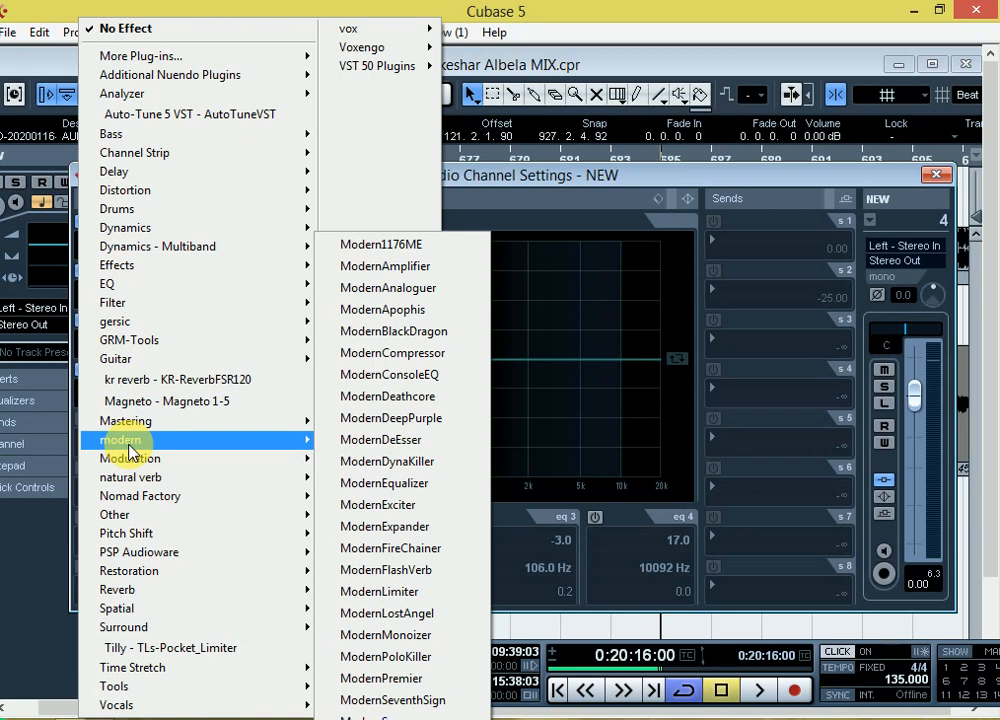
left_click(416, 703)
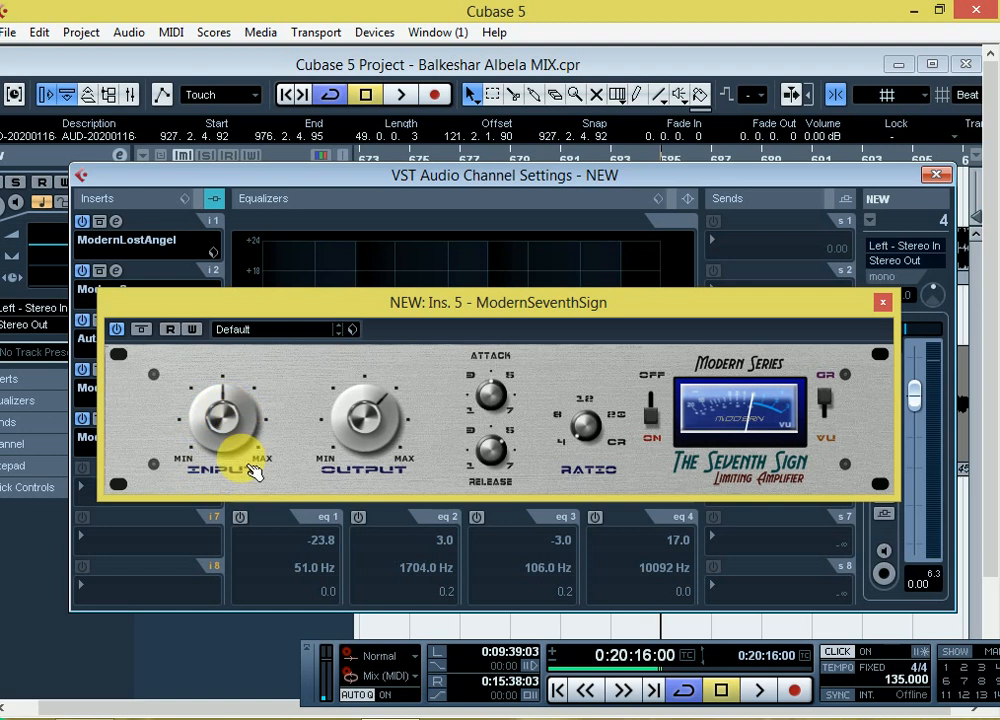
- Raise ModernSeventhSign's Input knob to match its Output knob, audition the track, and close the plug-in window
left_click_drag(268, 402, 253, 448)
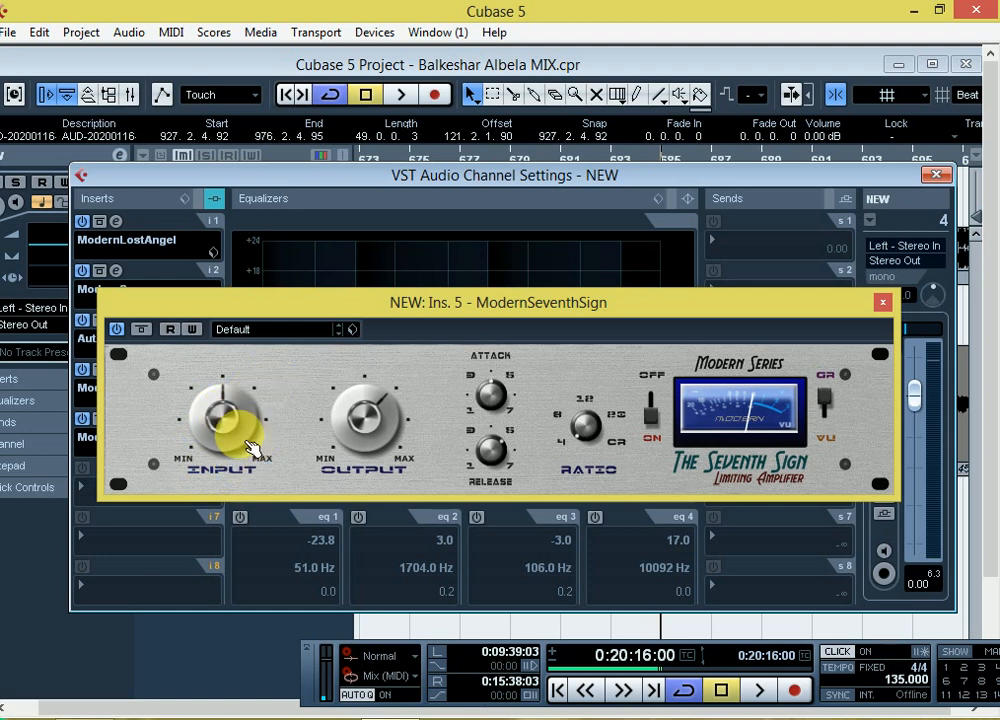
key("space")
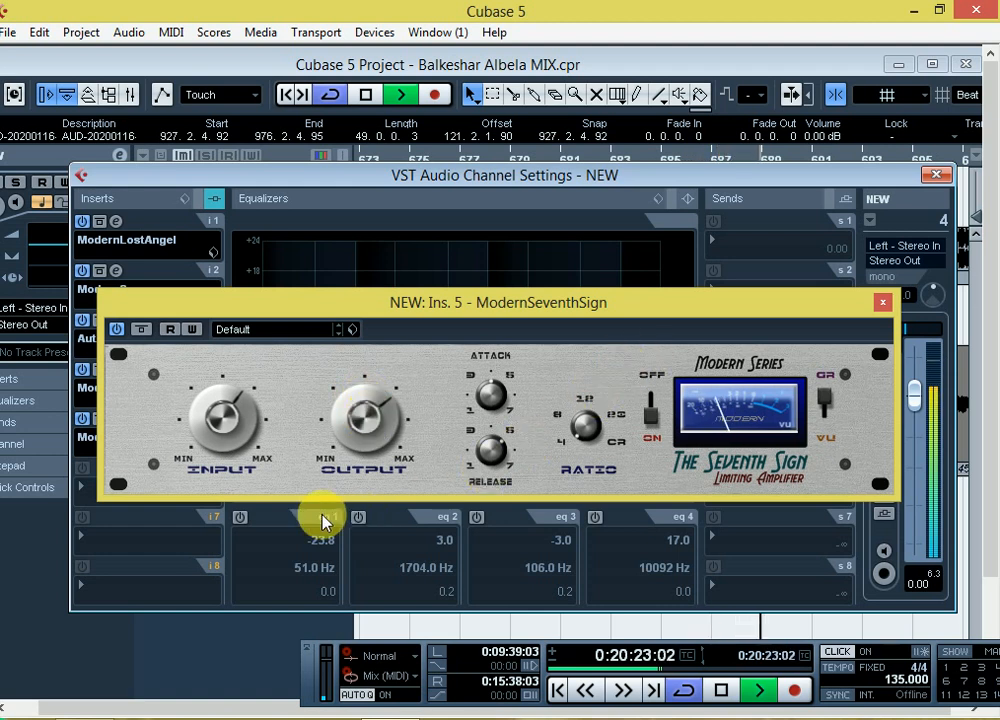
key("space")
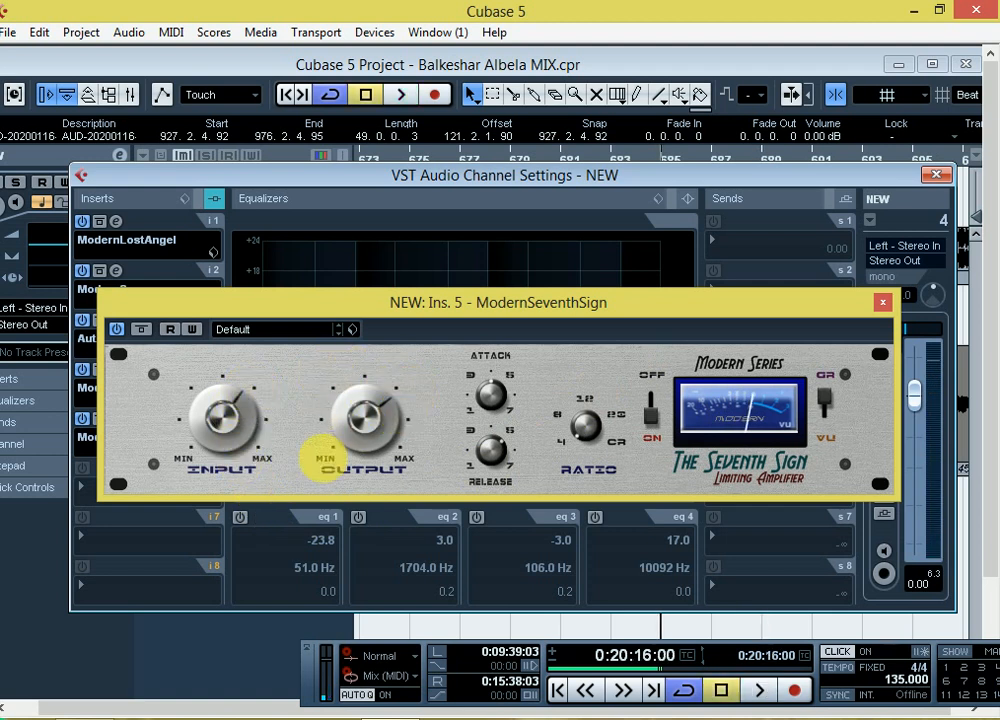
left_click(236, 426)
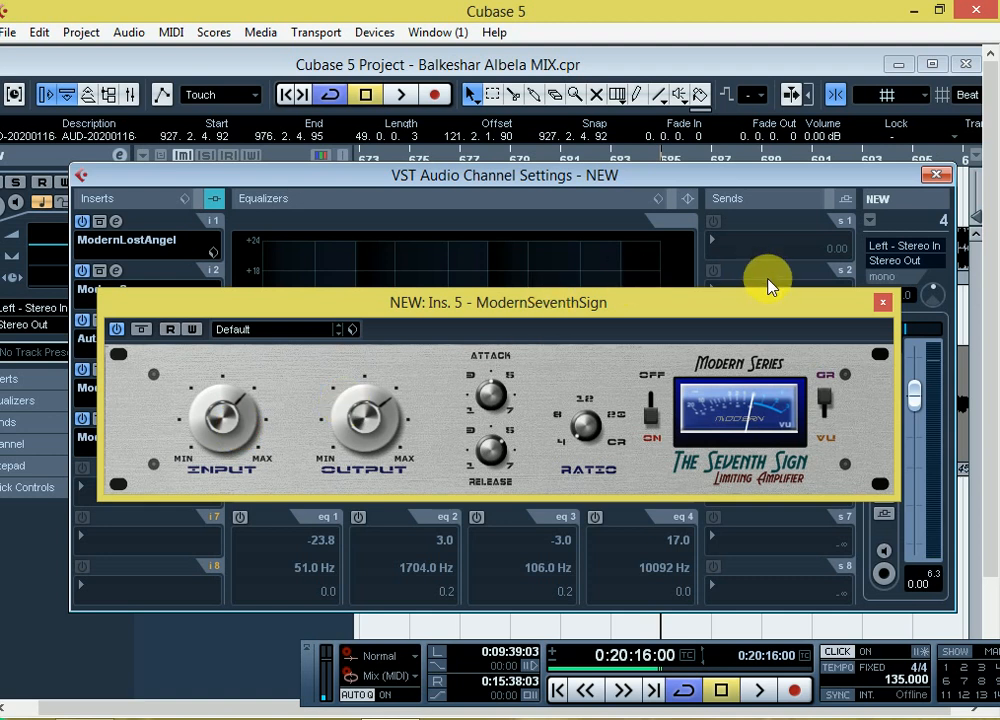
left_click(879, 300)
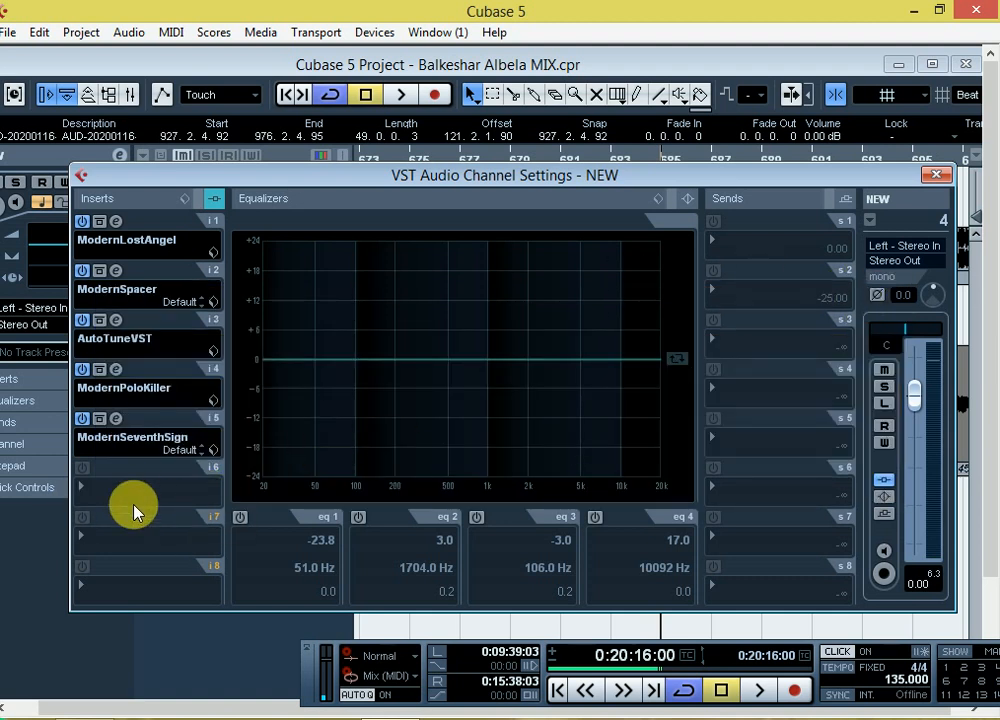
left_click(113, 488)
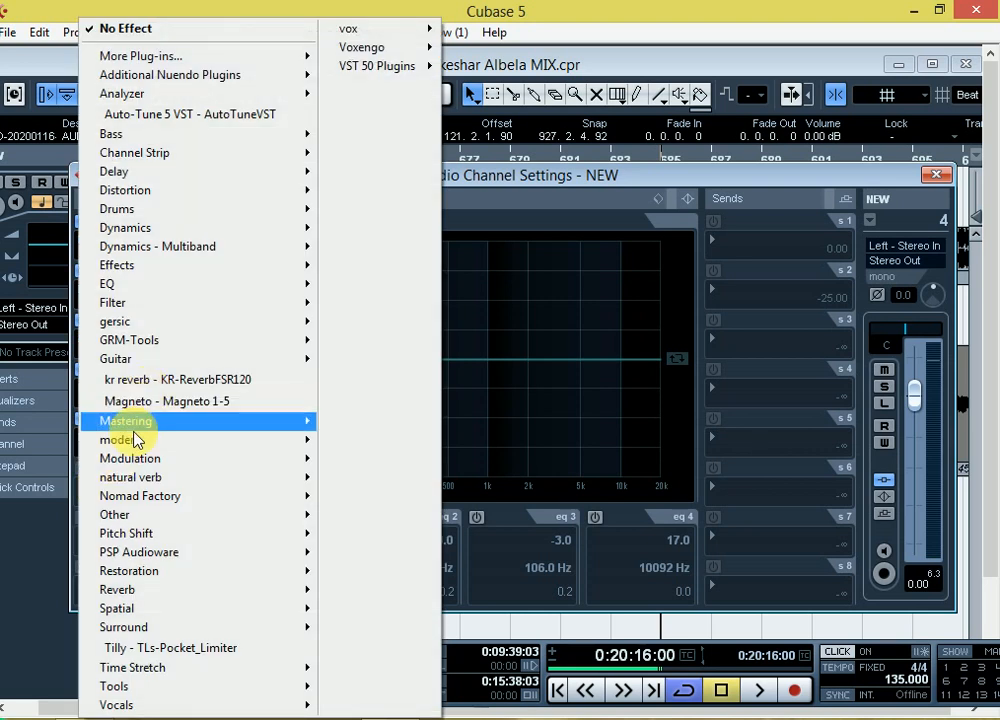
left_click(480, 197)
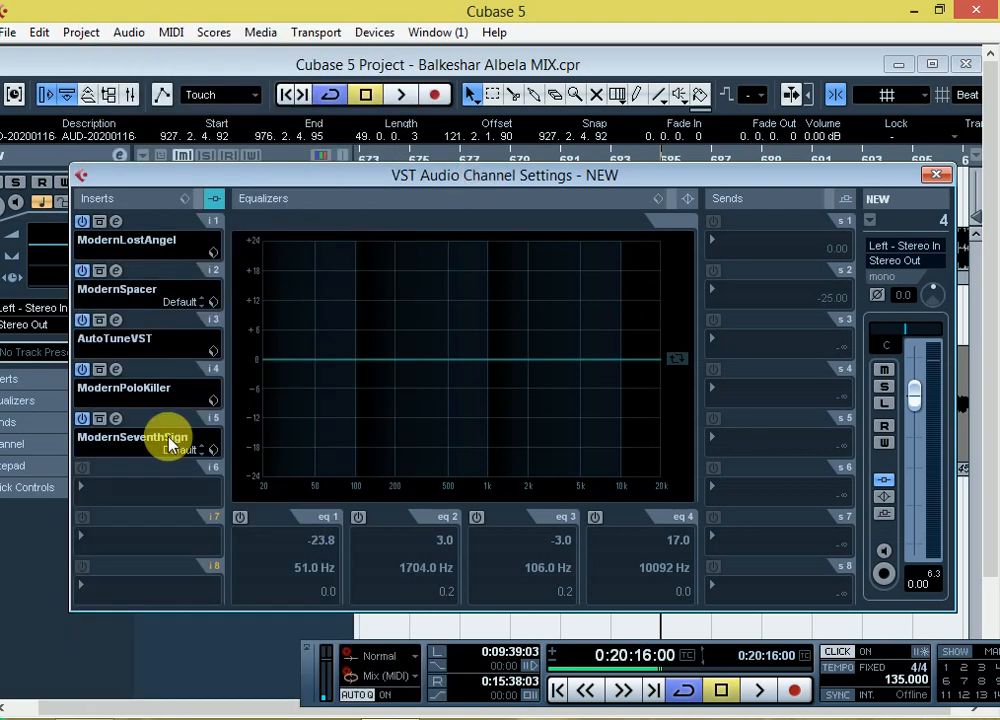
left_click(117, 414)
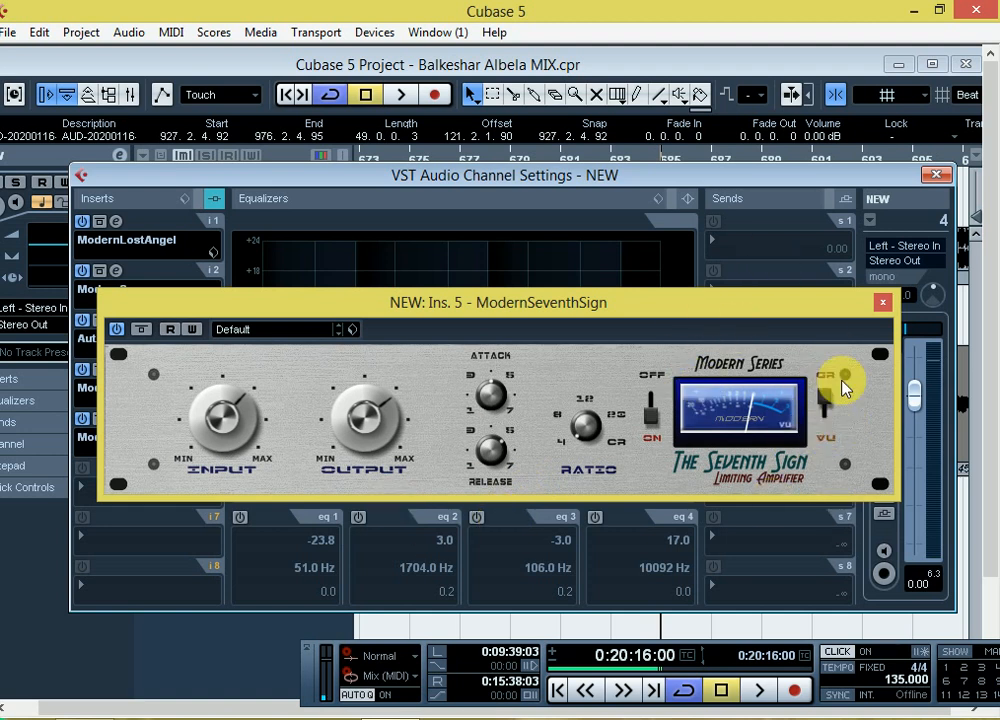
left_click(882, 302)
- Insert ModernPremier in the NEW channel's sixth insert slot
left_click(117, 480)
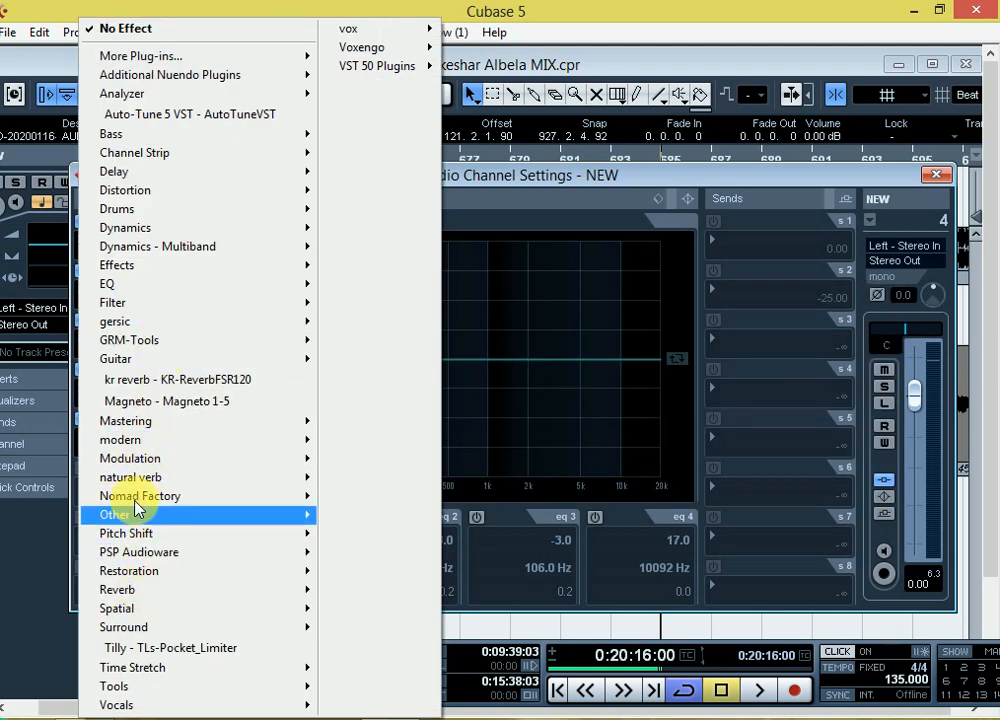
mouse_move(134, 444)
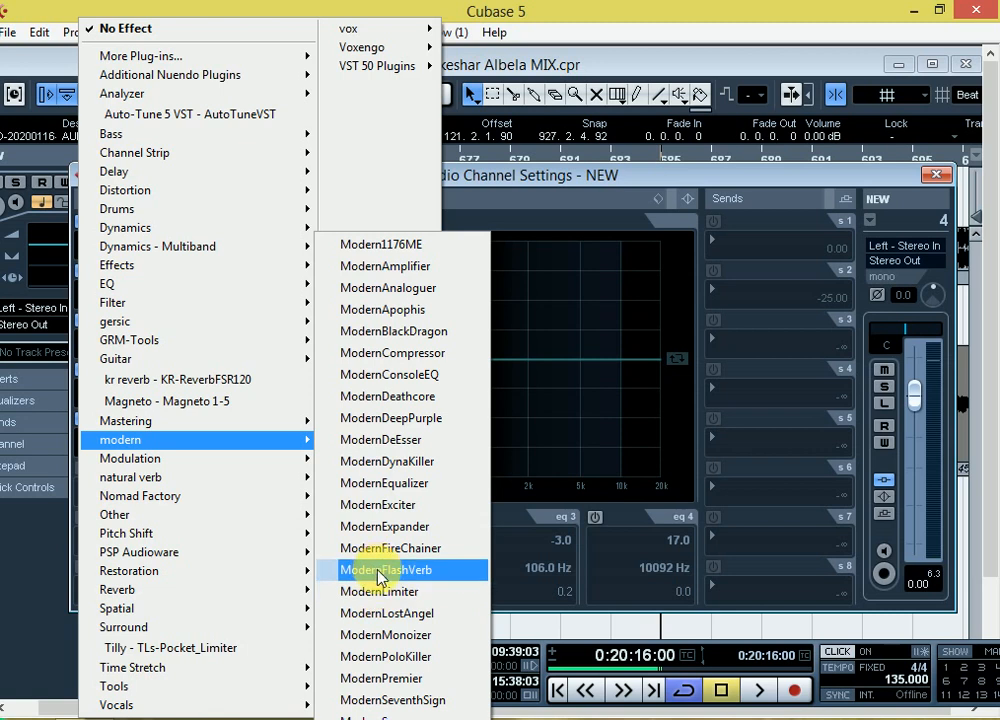
left_click(377, 680)
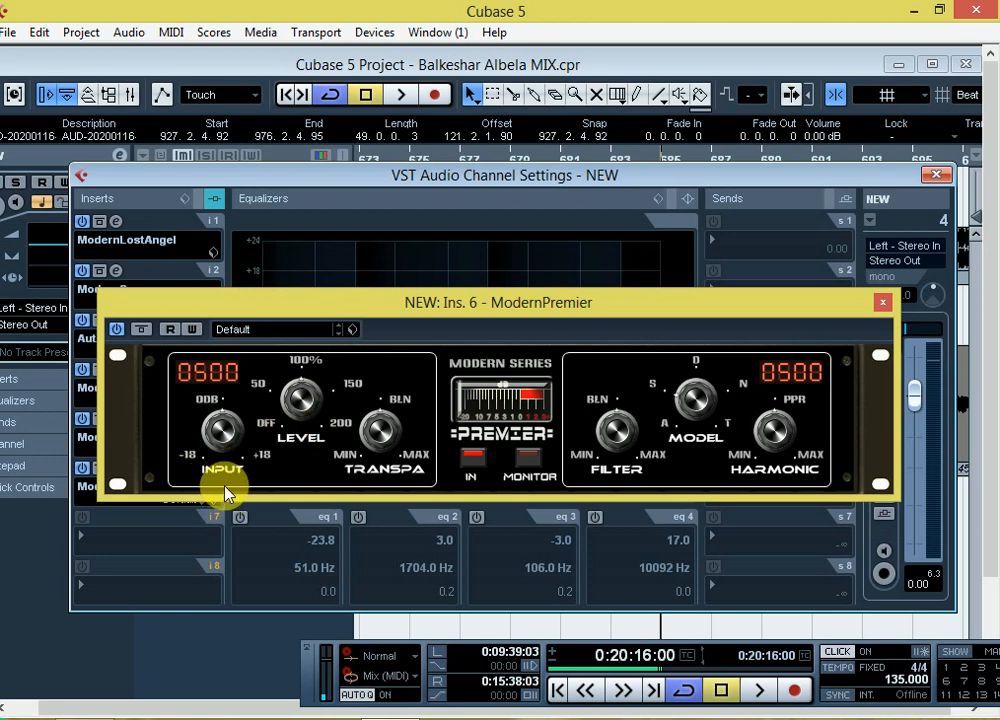
- Start playback and adjust ModernPremier's Input, Level and Transpa knobs, bringing the Transpa setting to about 0537
key("space")
left_click_drag(225, 441, 225, 480)
left_click_drag(306, 399, 306, 391)
left_click_drag(375, 428, 375, 416)
- Adjust ModernPremier's Filter, Model and Harmonic knobs, bringing Harmonic to about 0573, then stop playback and close the plug-in window
left_click(698, 405)
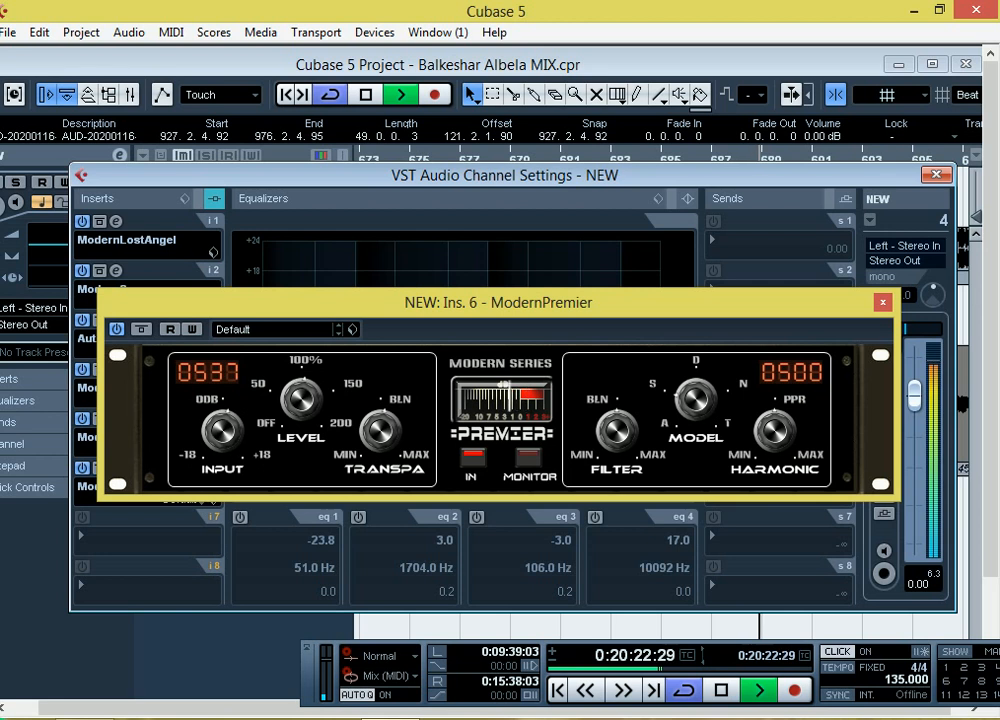
left_click_drag(620, 431, 620, 450)
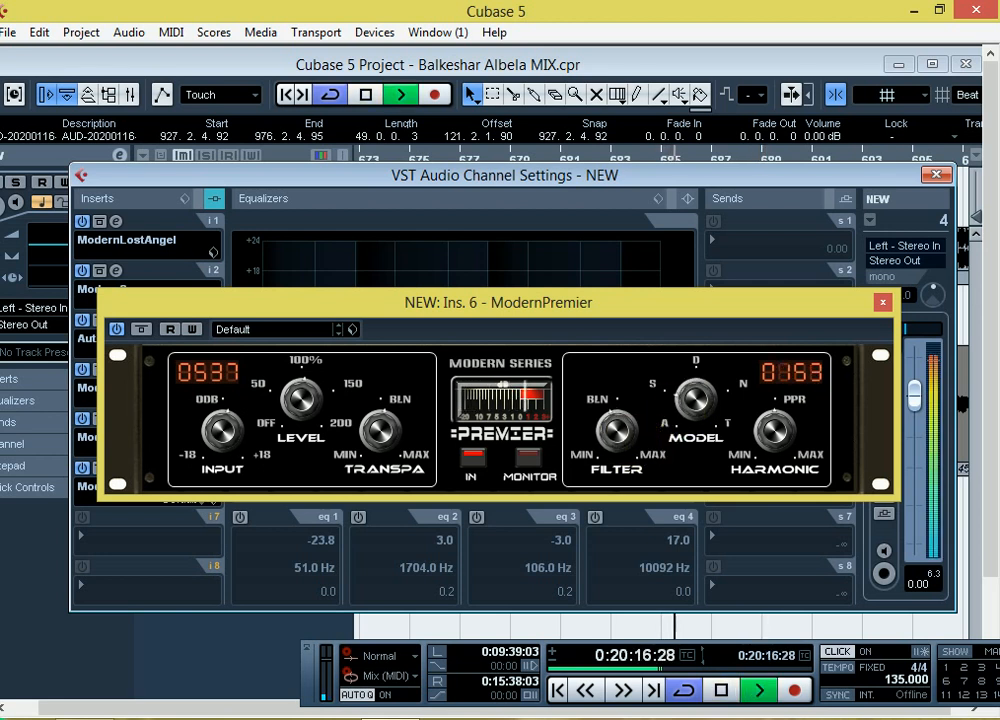
left_click(704, 392)
left_click(778, 430)
mouse_move(778, 430)
left_mouse_down()
mouse_move(778, 410)
mouse_move(790, 445)
left_mouse_up()
key("space")
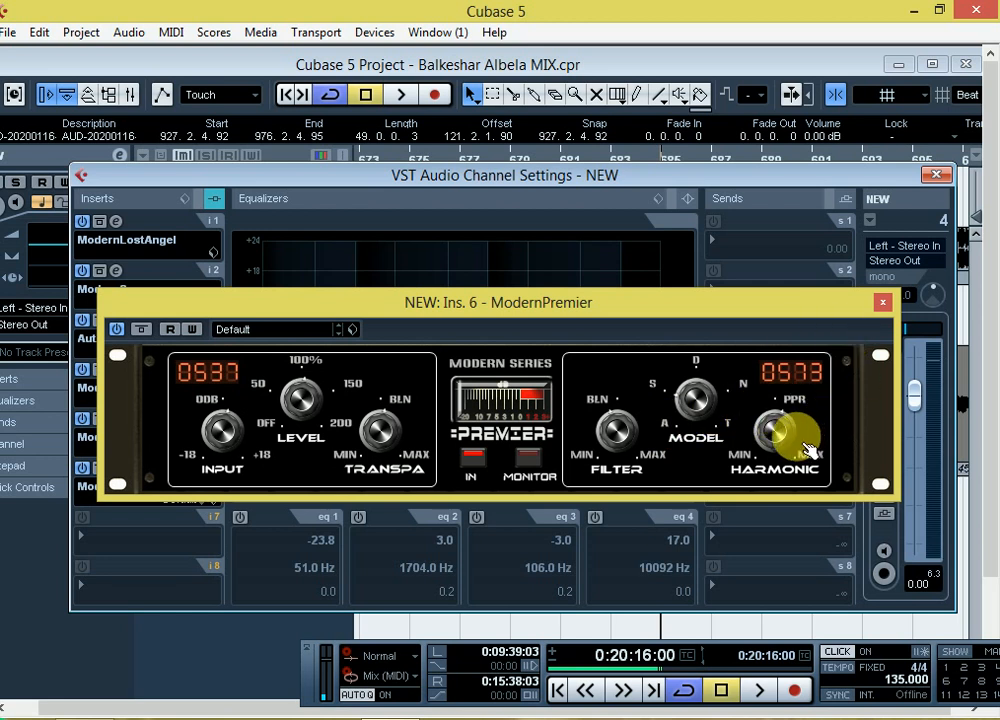
mouse_move(585, 296)
left_mouse_down()
mouse_move(576, 252)
mouse_move(590, 280)
left_mouse_up()
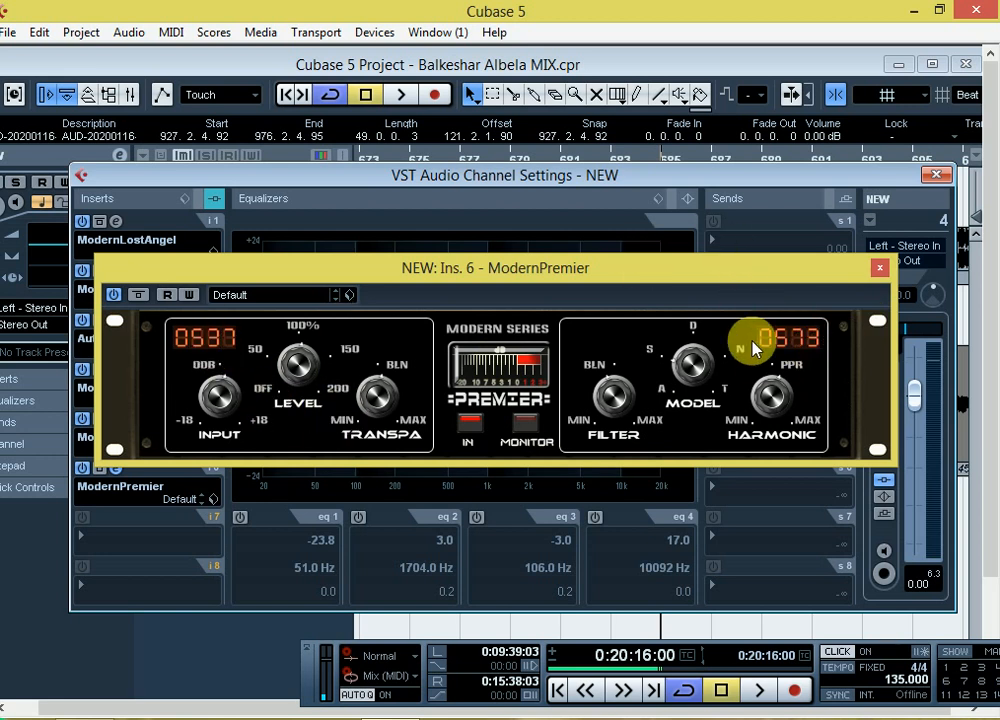
left_click(879, 268)
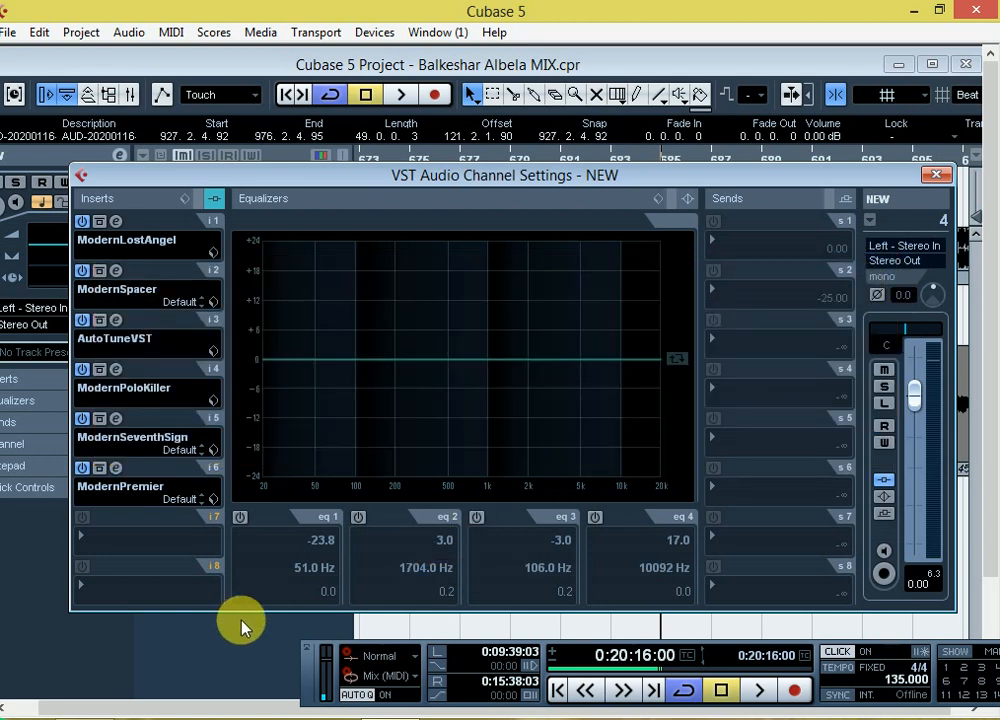
- Insert ModernCompressor in the seventh insert slot with its Vocal preset, then close the plug-in window
left_click(111, 553)
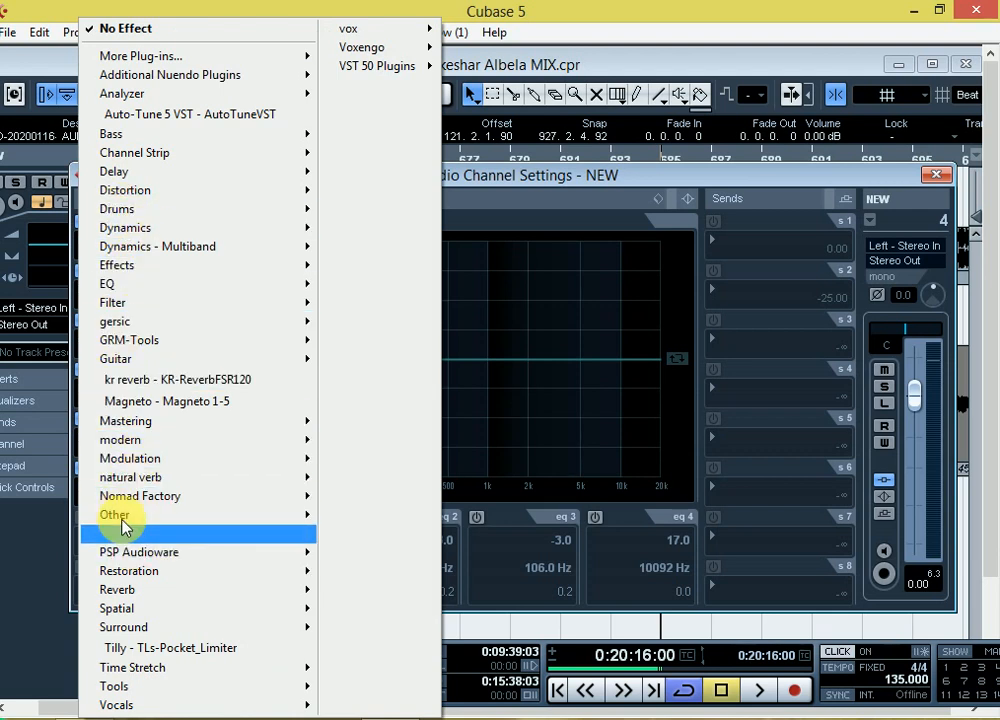
mouse_move(143, 442)
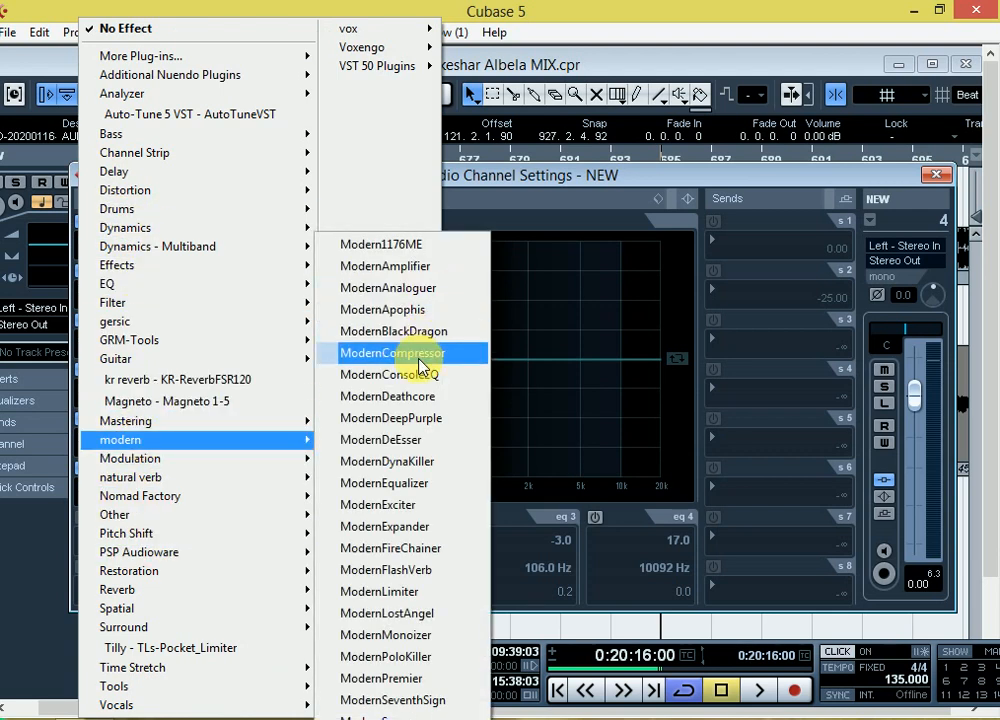
left_click(391, 353)
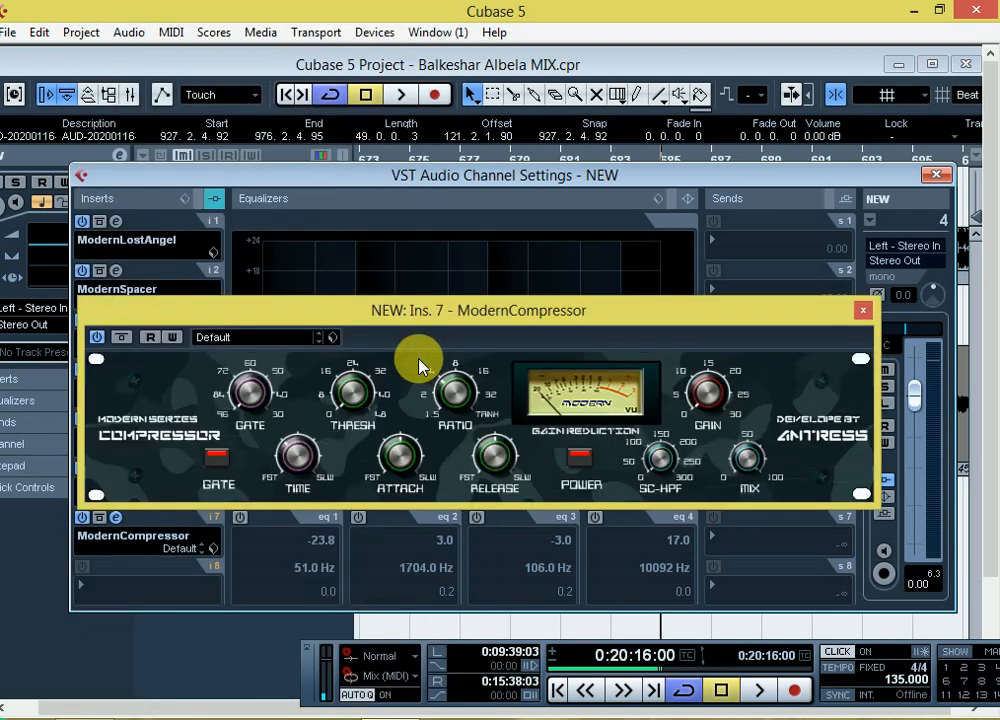
left_click(268, 338)
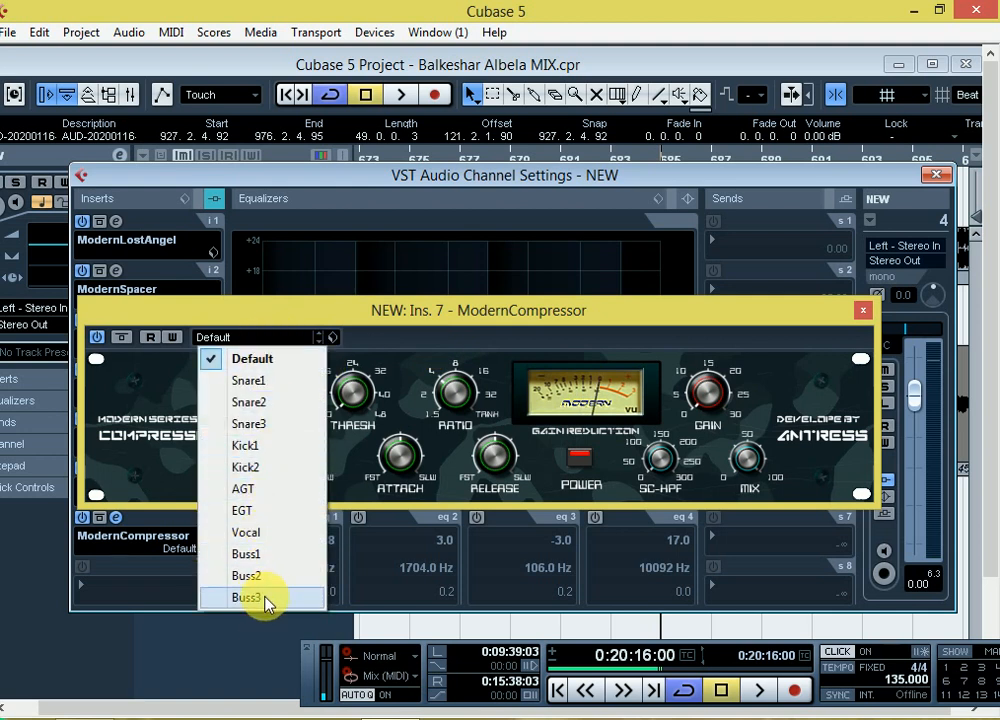
left_click(258, 535)
left_click(863, 310)
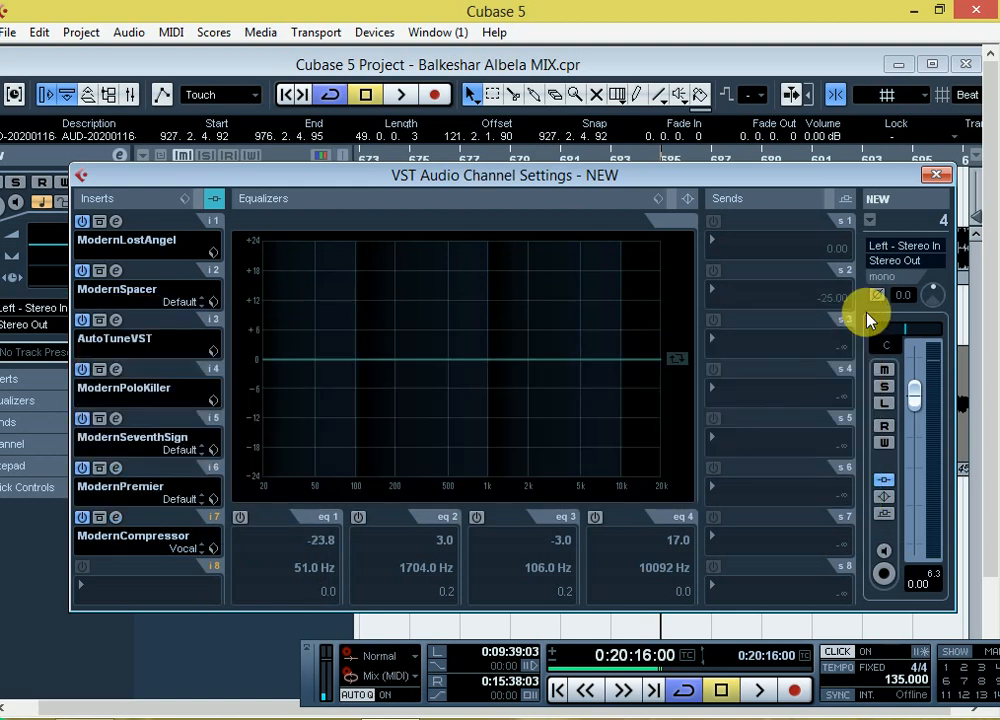
- Audition the NEW track through the whole insert chain, closing the channel settings during playback
key("space")
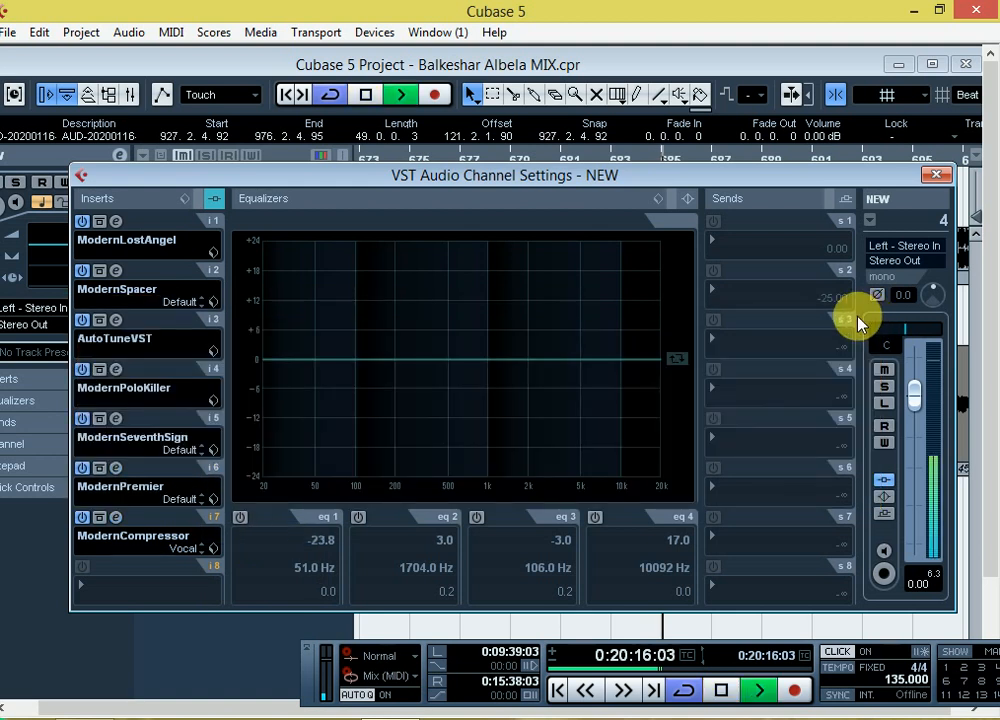
left_click(936, 177)
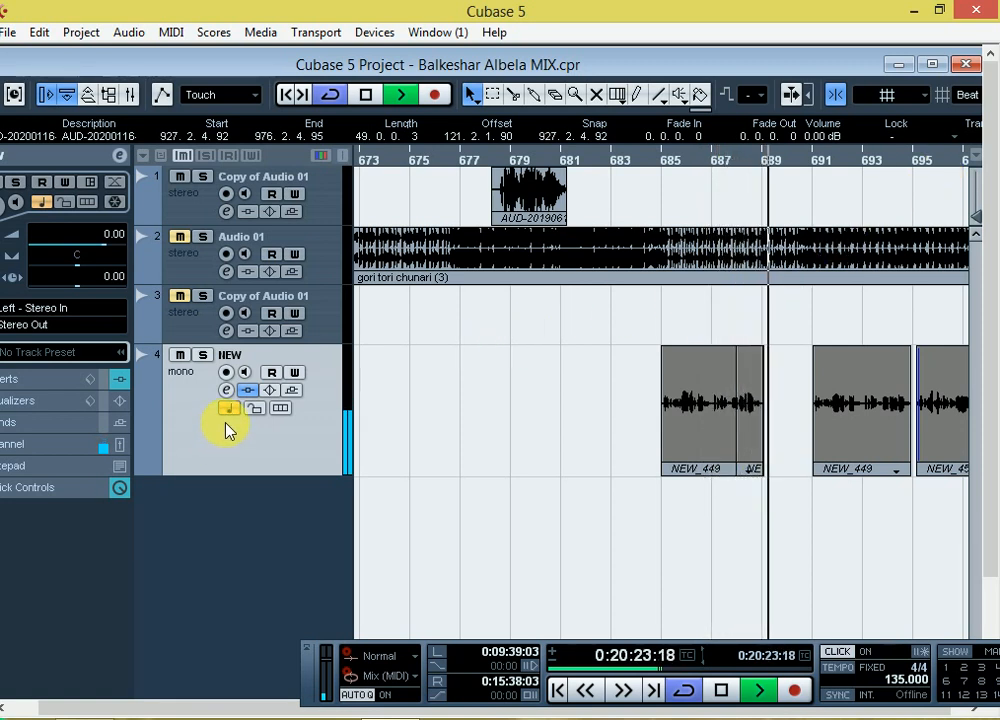
key("space")
- Add a stereo FX channel track with PingPongDelay as its effect
right_click(225, 575)
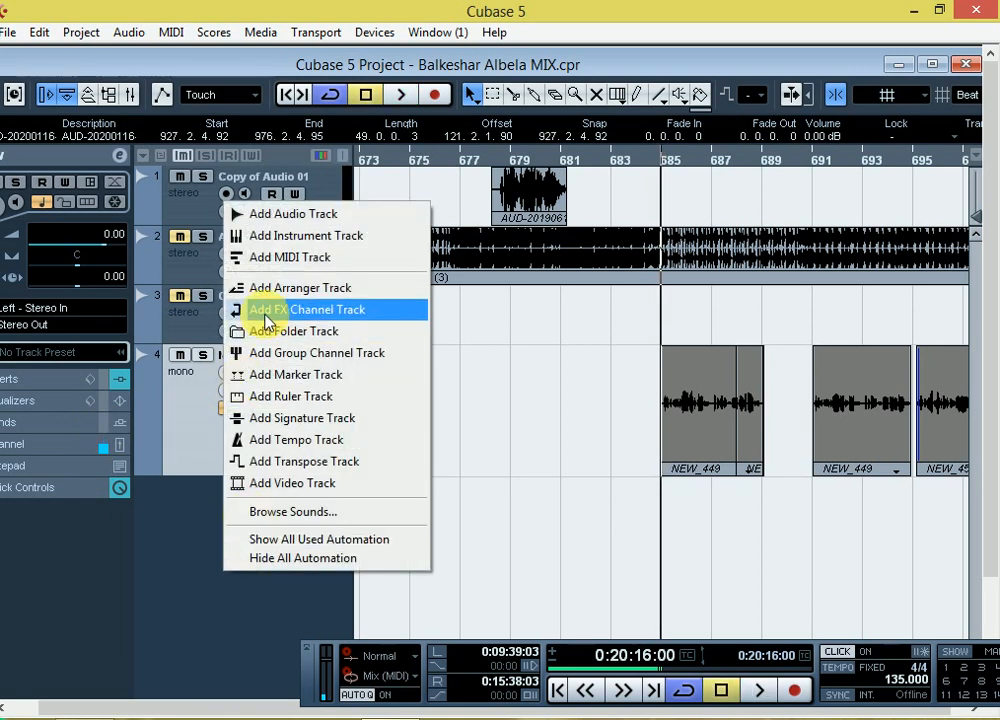
left_click(266, 312)
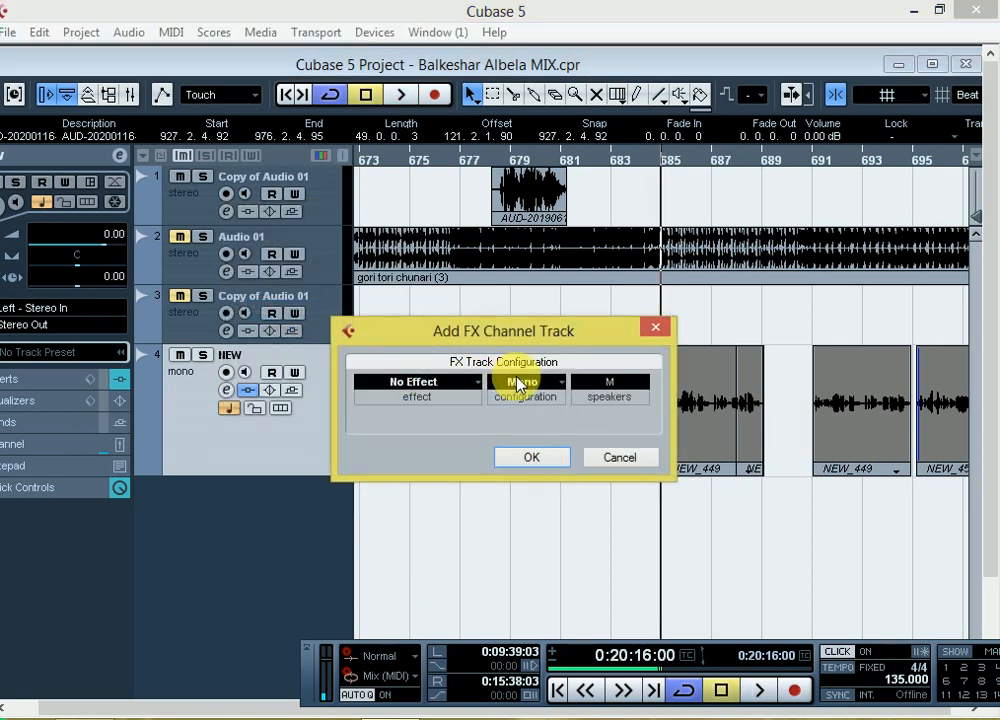
left_click(519, 385)
left_click(538, 415)
left_click(444, 382)
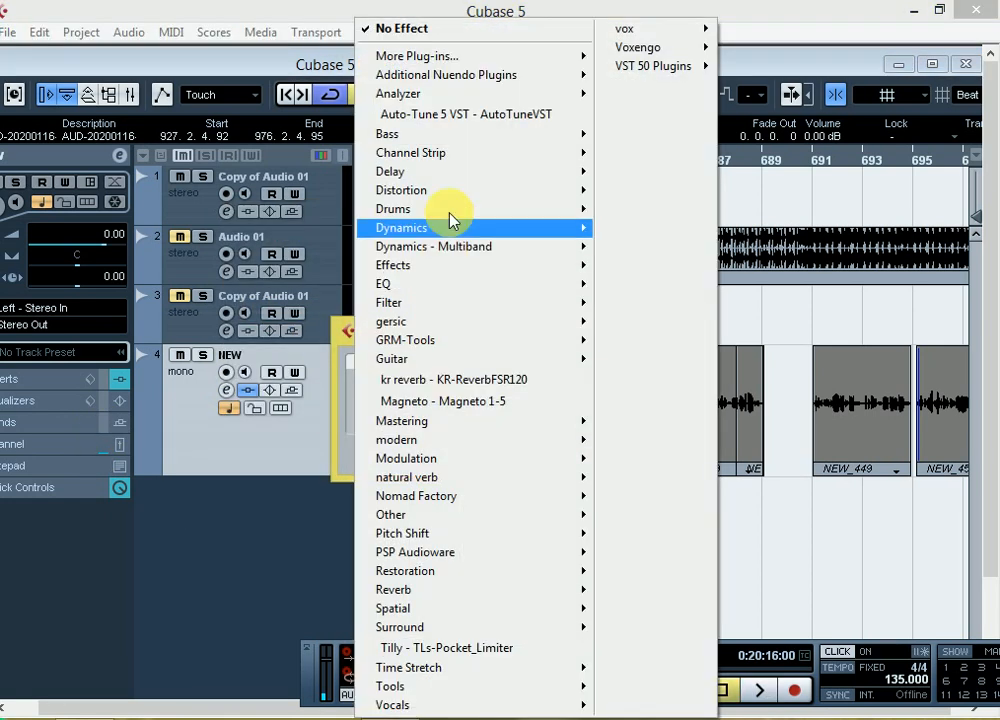
mouse_move(405, 180)
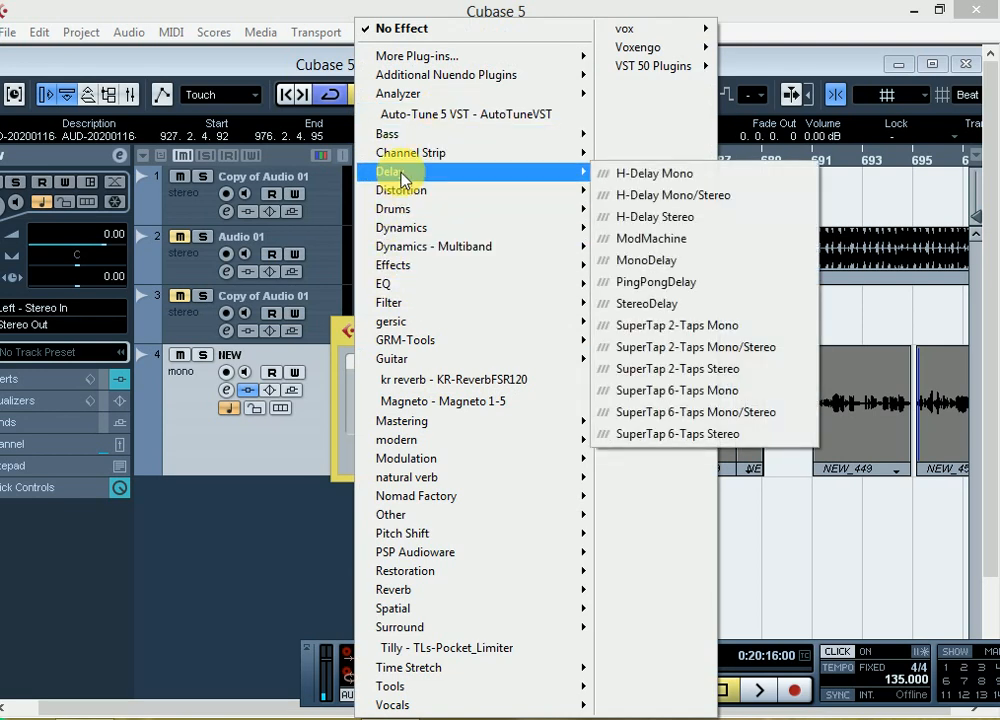
left_click(672, 285)
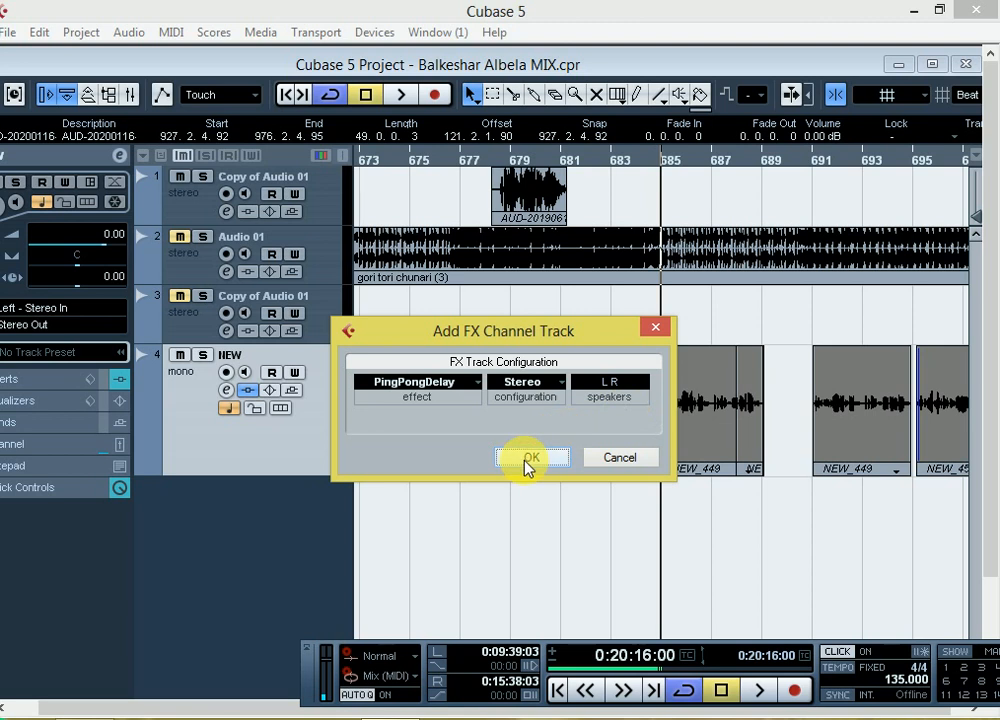
left_click(529, 460)
- Set PingPongDelay's Delay to 1/32 T and Feedback to 35, then close the plug-in window
left_click(293, 335)
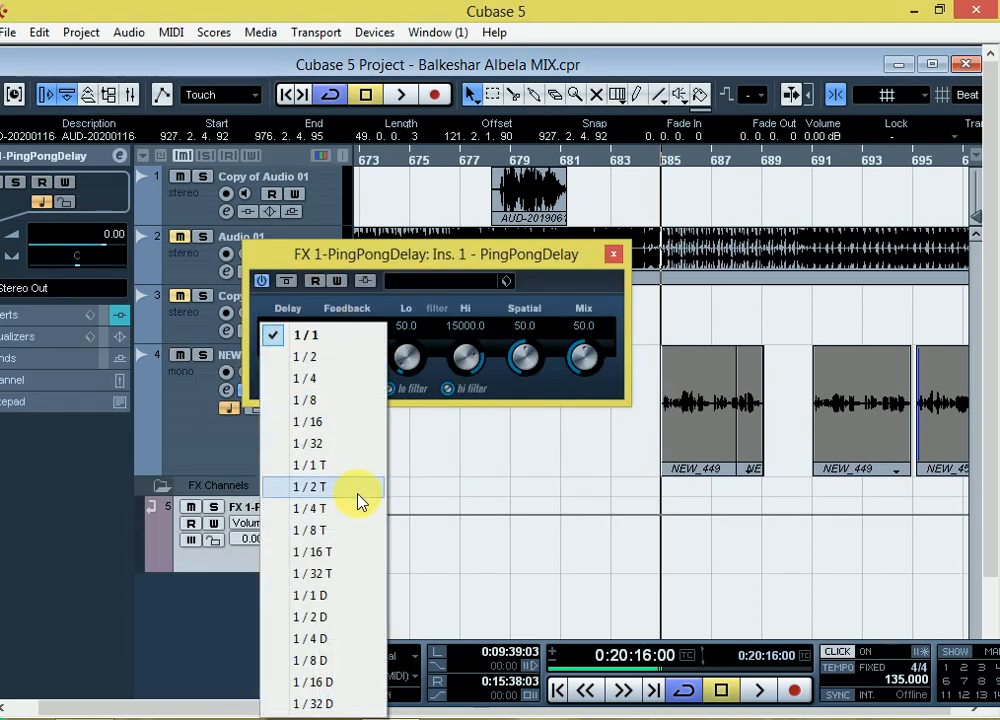
left_click(318, 574)
left_click(346, 326)
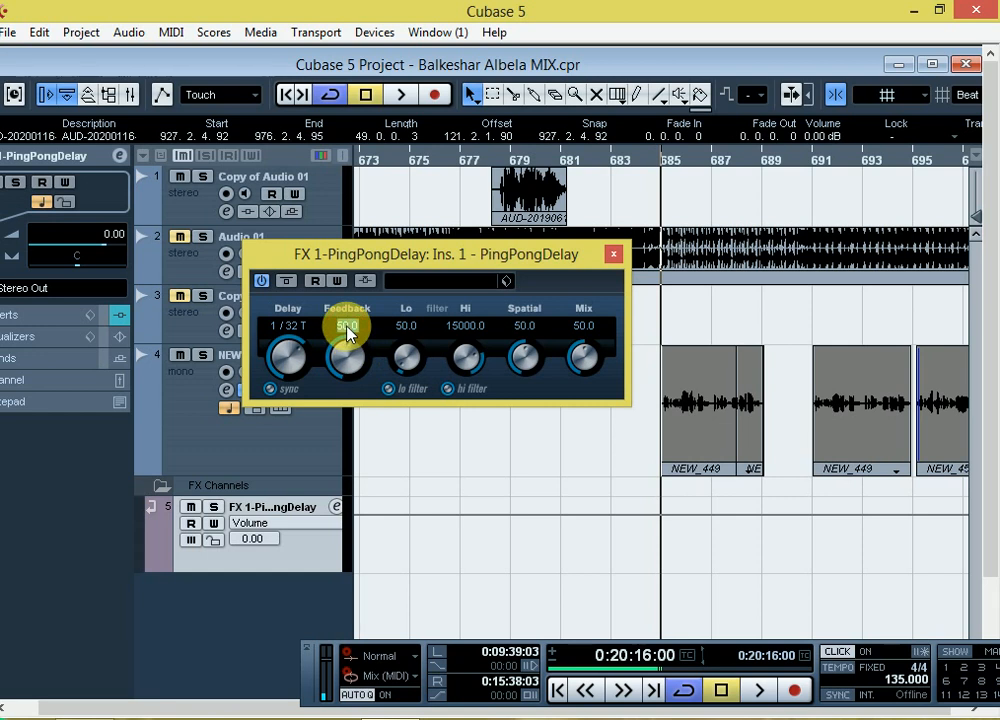
type("35")
key("Return")
type("35")
key("Return")
left_click(614, 254)
- Add a stereo FX channel track with TrueVerb Mono/Stereo as its effect, then close the plug-in window
right_click(252, 633)
left_click(345, 372)
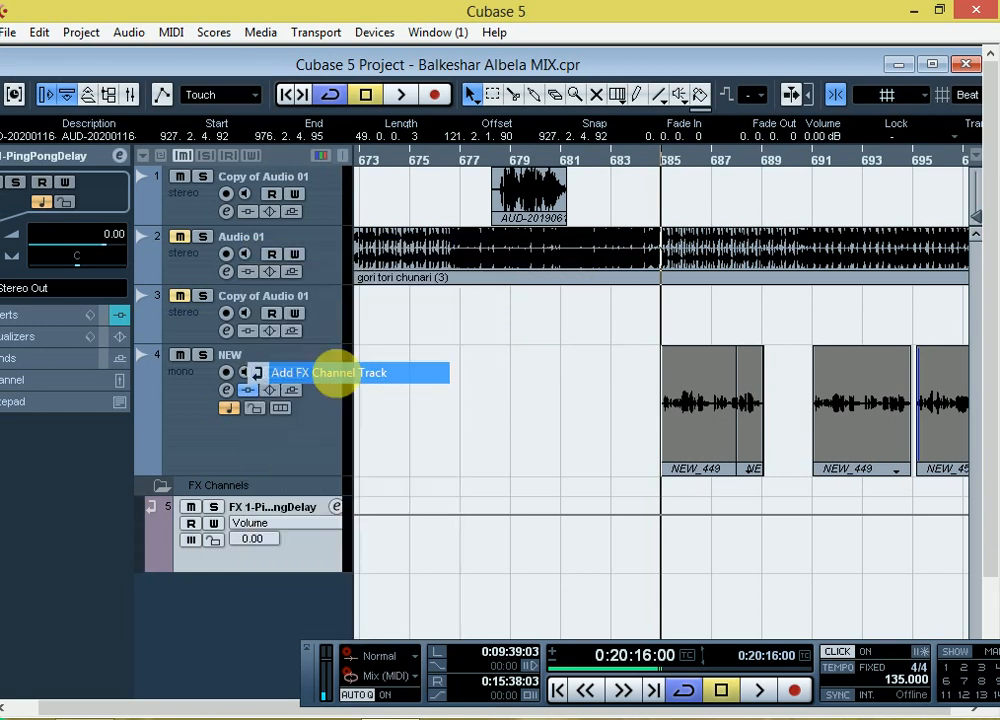
left_click(415, 378)
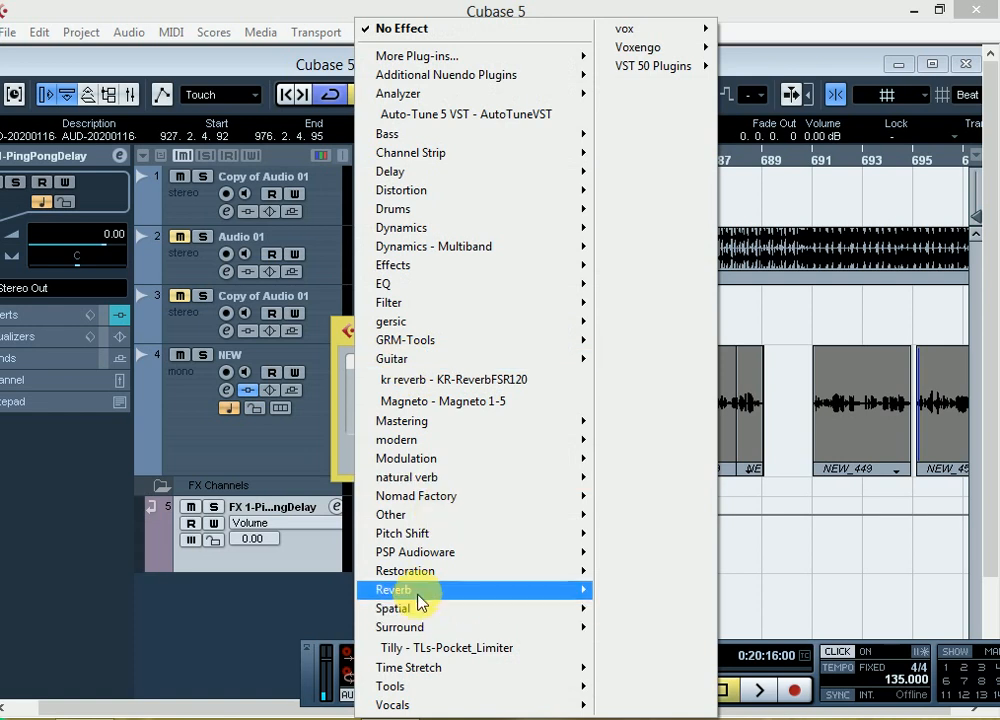
mouse_move(415, 590)
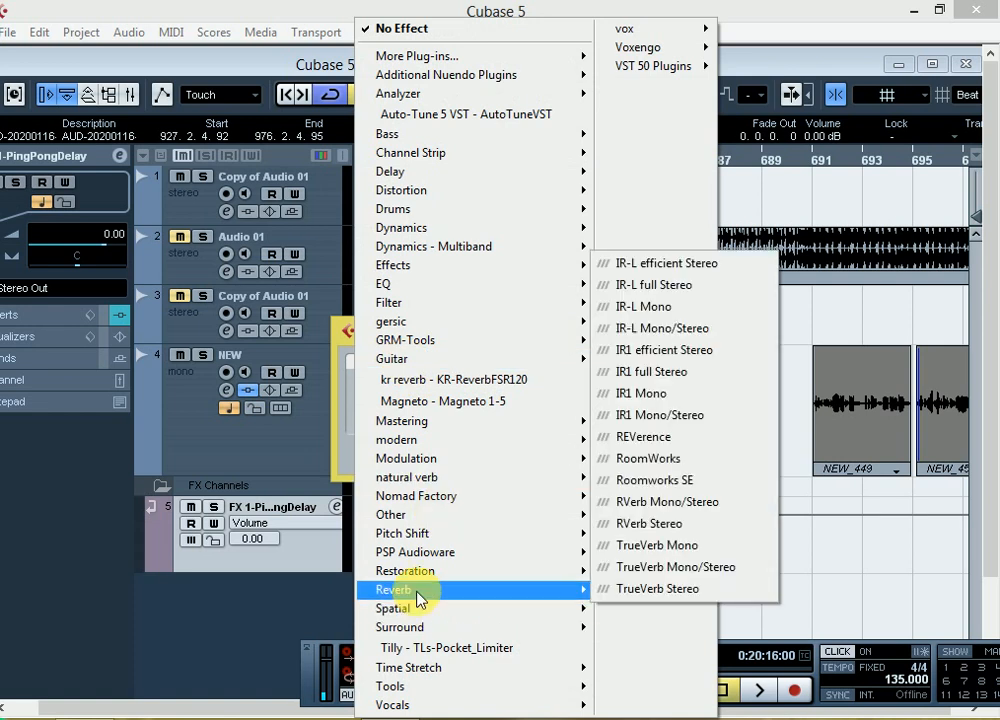
left_click(689, 573)
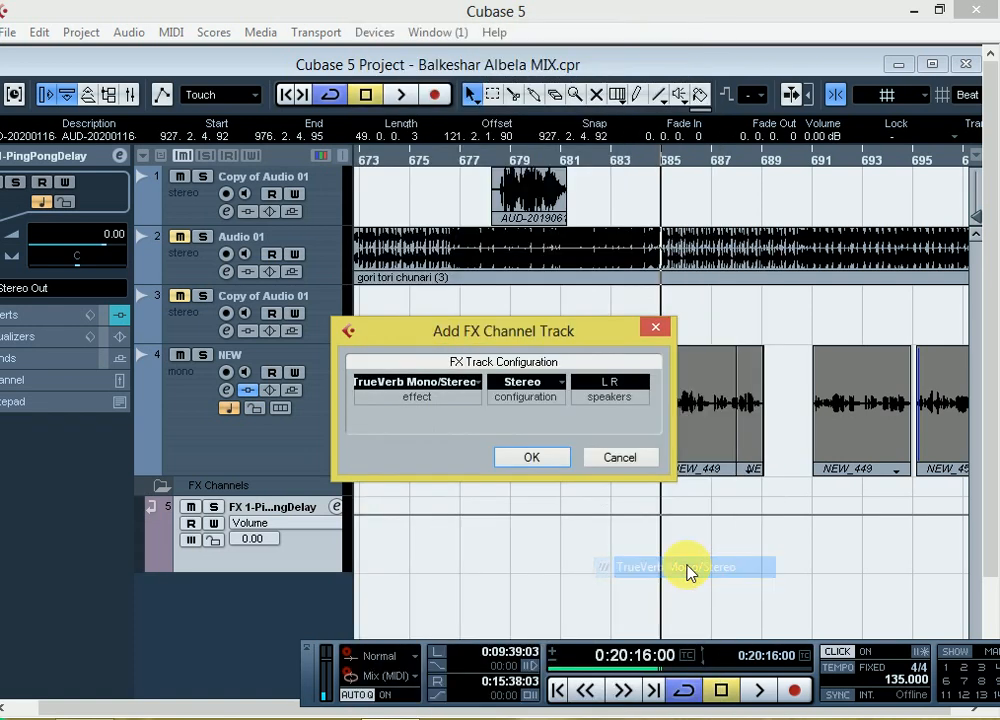
left_click(531, 457)
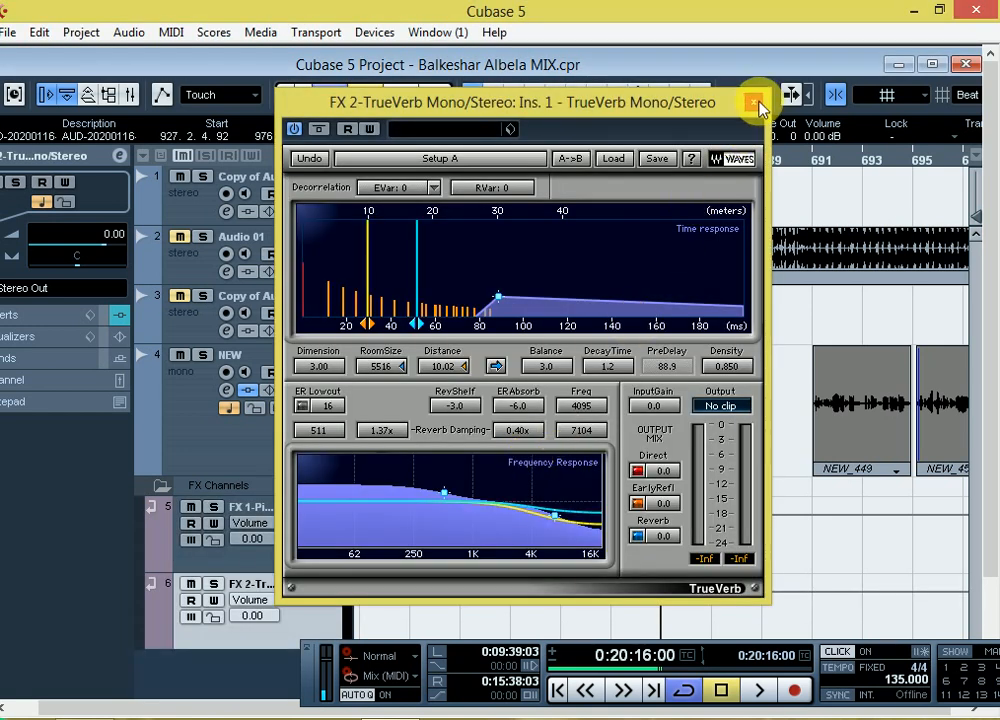
left_click(754, 103)
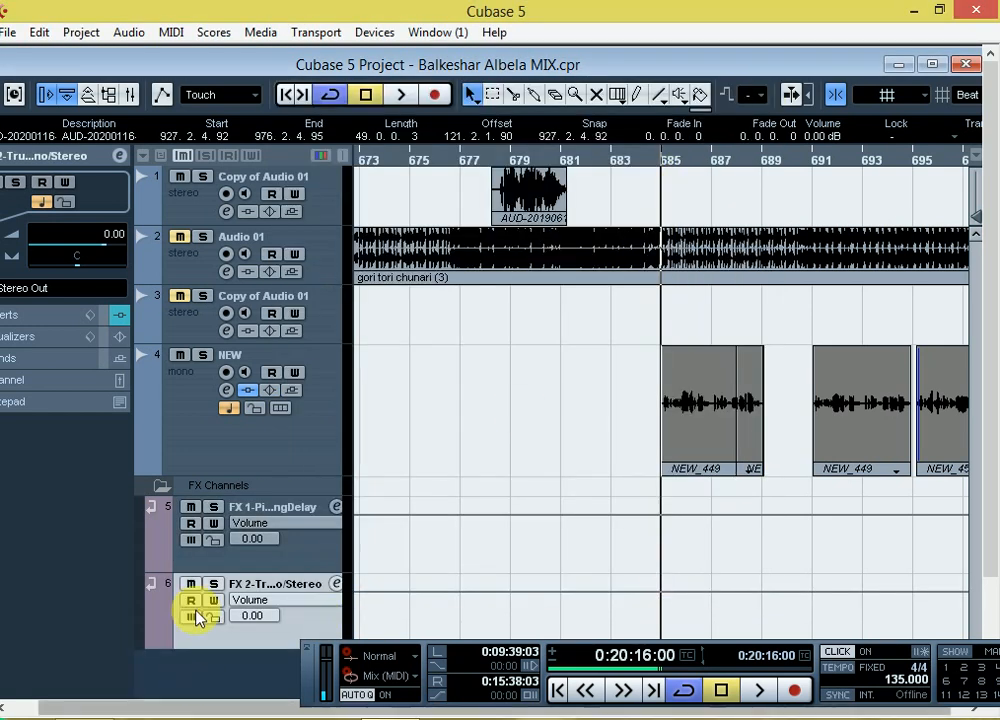
- Route the NEW track's first send to FX 1-PingPongDelay, activate it and set its level to -8.45
left_click(227, 390)
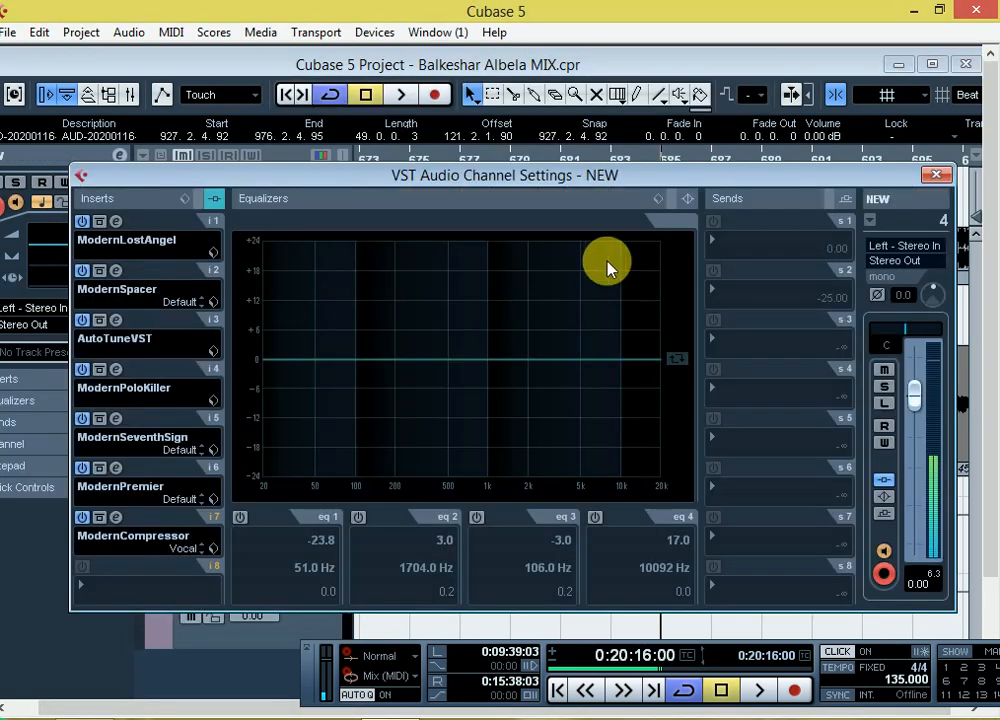
left_click(935, 178)
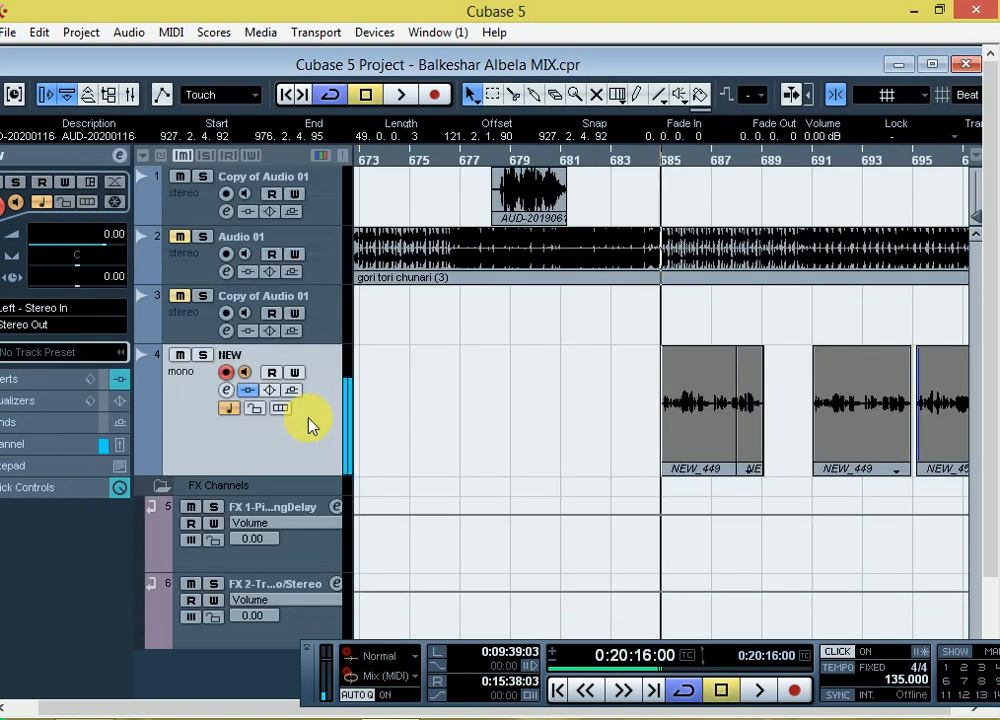
left_click(229, 390)
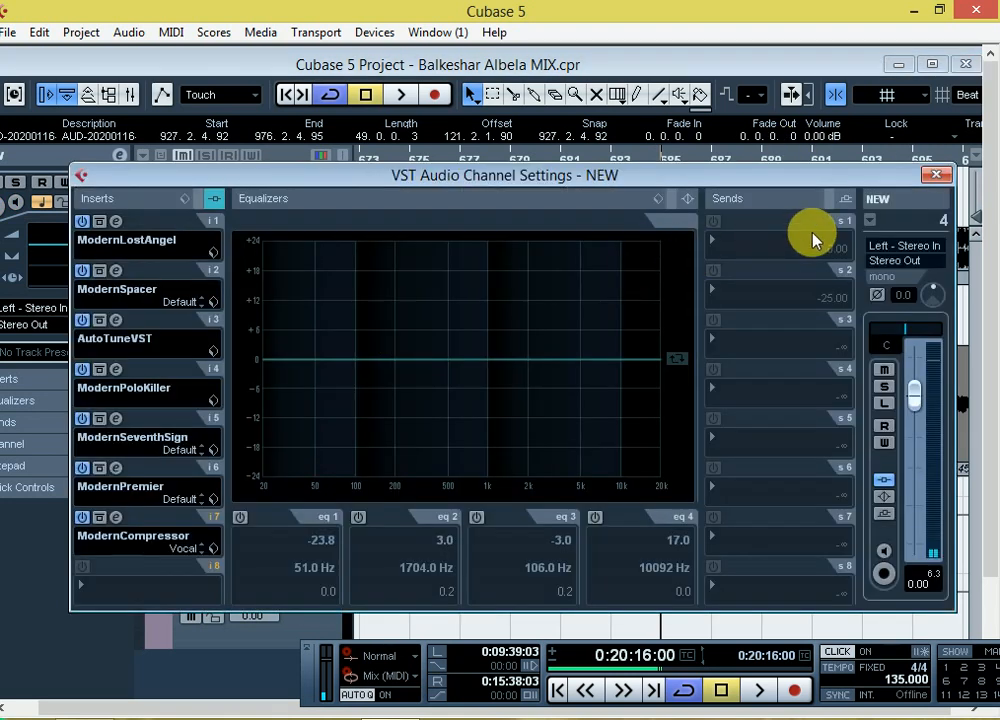
left_click(766, 244)
left_click(752, 290)
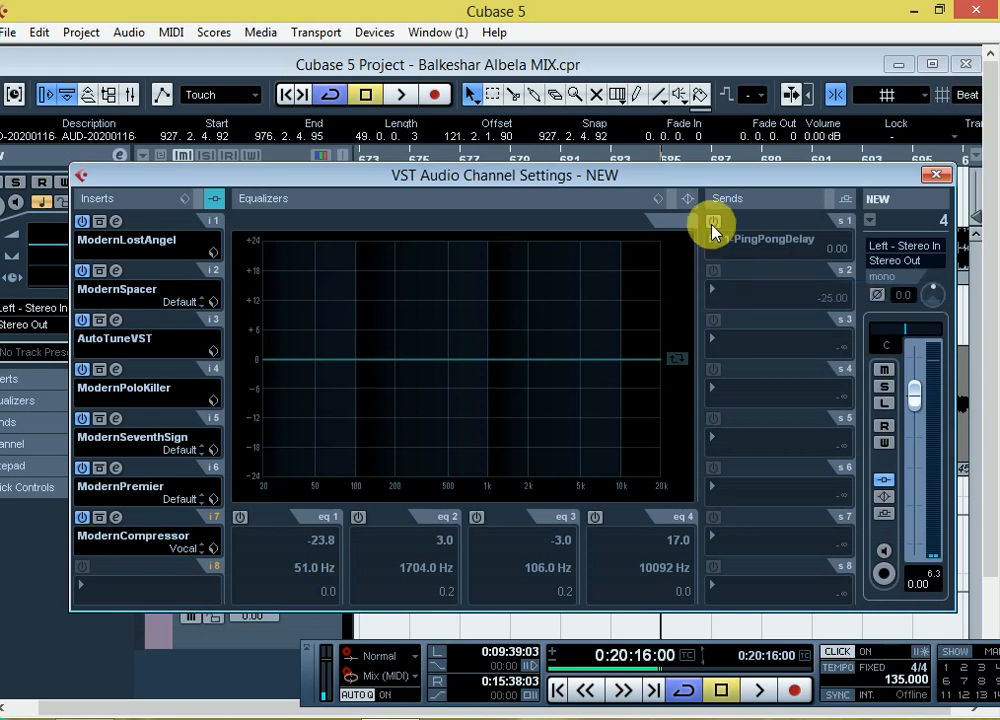
double_click(834, 249)
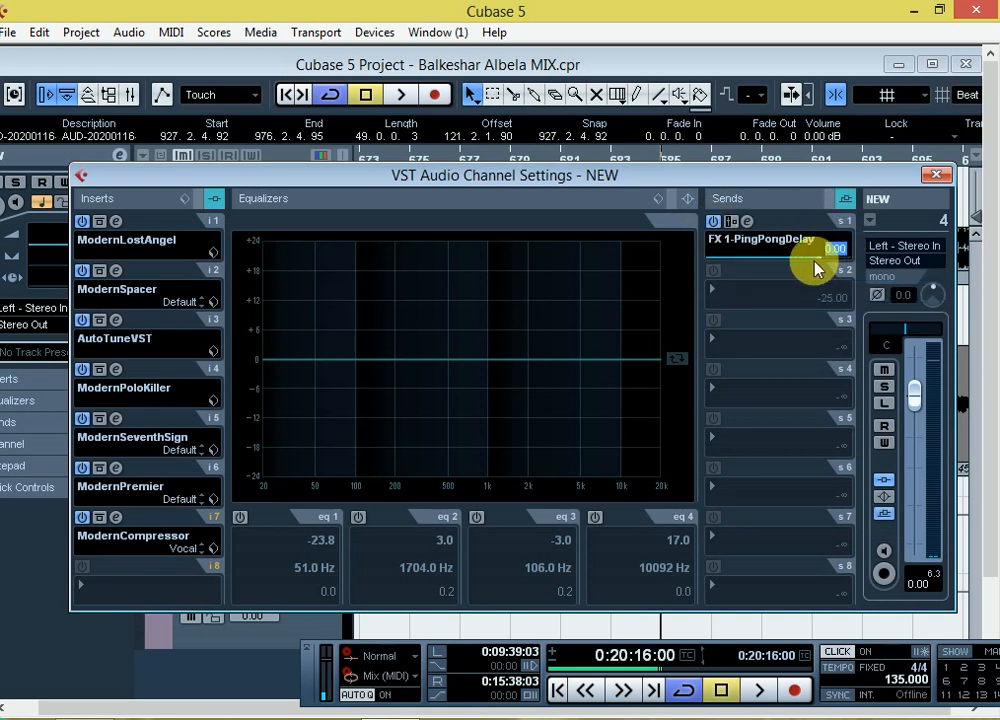
type("-8")
key("Return")
- Route the NEW track's second send to the TrueVerb FX channel, activate it at level -18.20, and close the channel settings
left_click(767, 310)
left_click(790, 379)
left_click(713, 270)
left_click(833, 298)
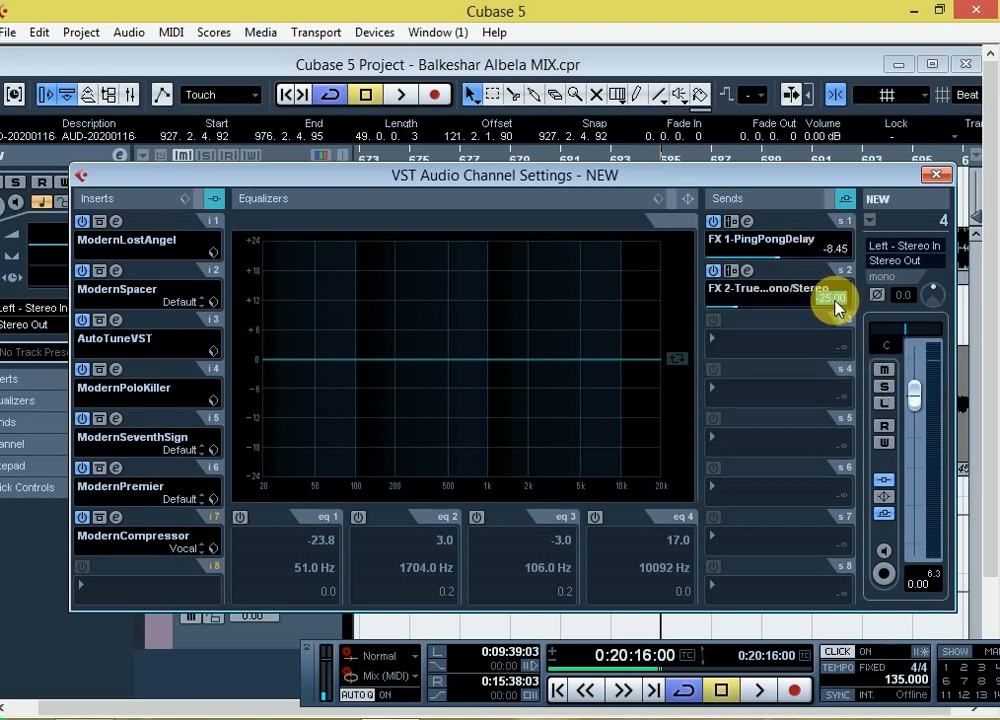
key("BackSpace")
type("-18.20")
key("Return")
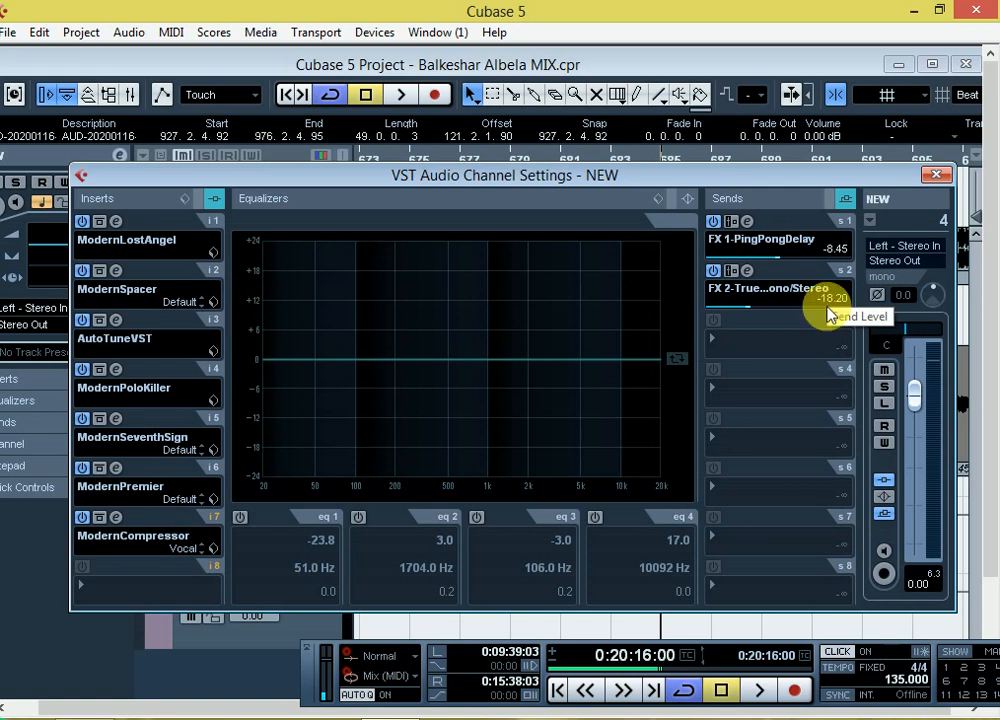
left_click(935, 178)
- Audition the NEW track with the delay and reverb sends active, following playback up to the NEW_451 event
key("space")
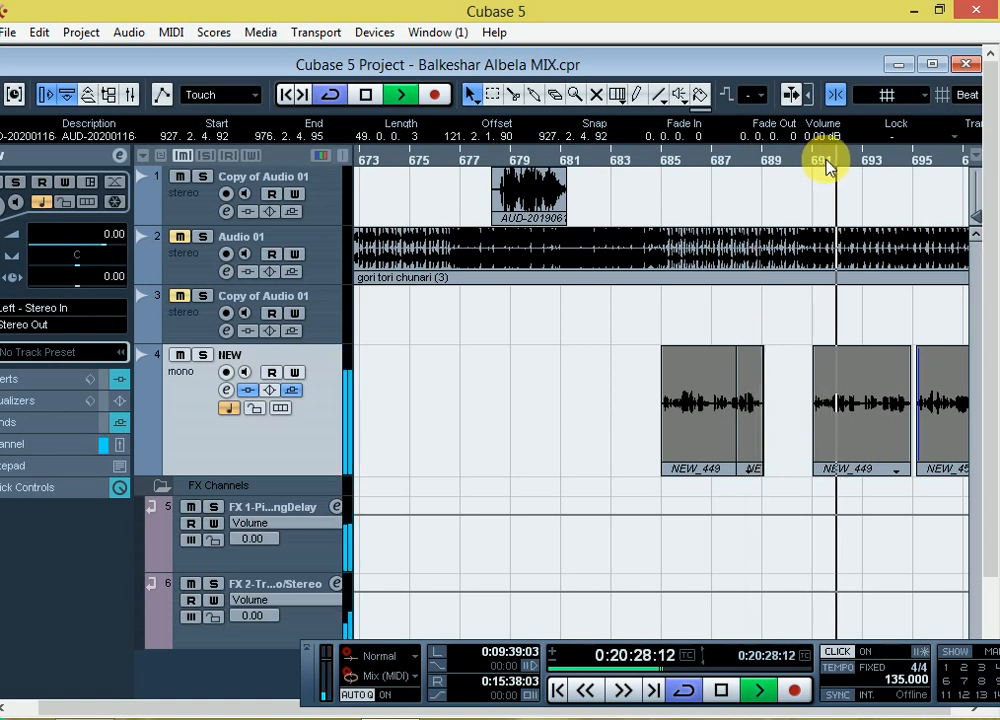
key("g")
key("g")
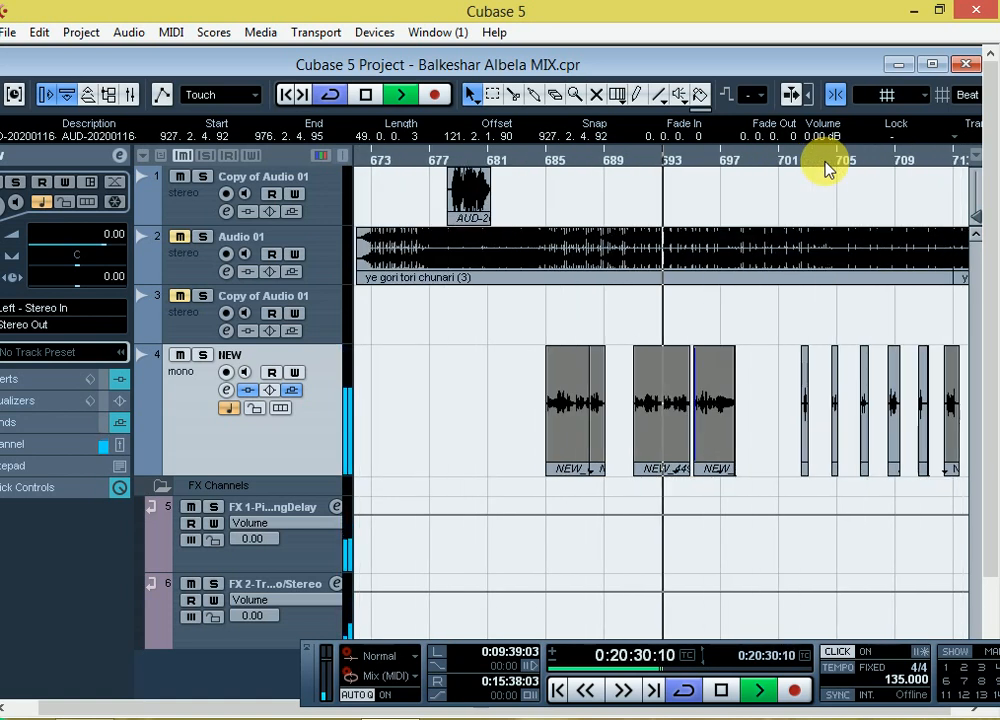
key("h")
key("h")
key("g")
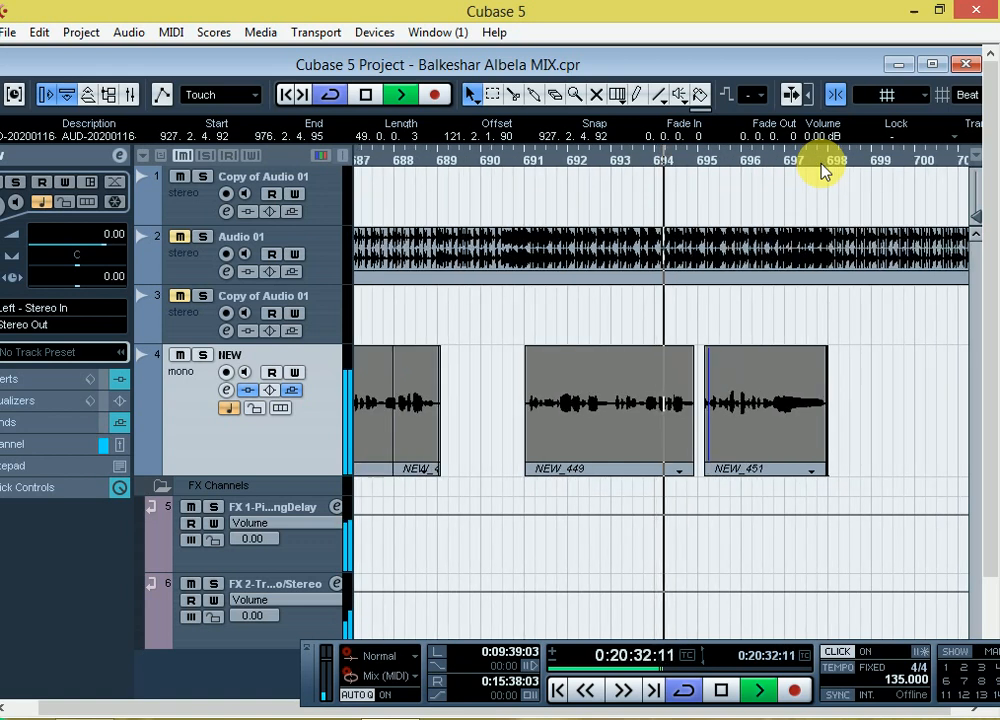
key("h")
key("h")
key("g")
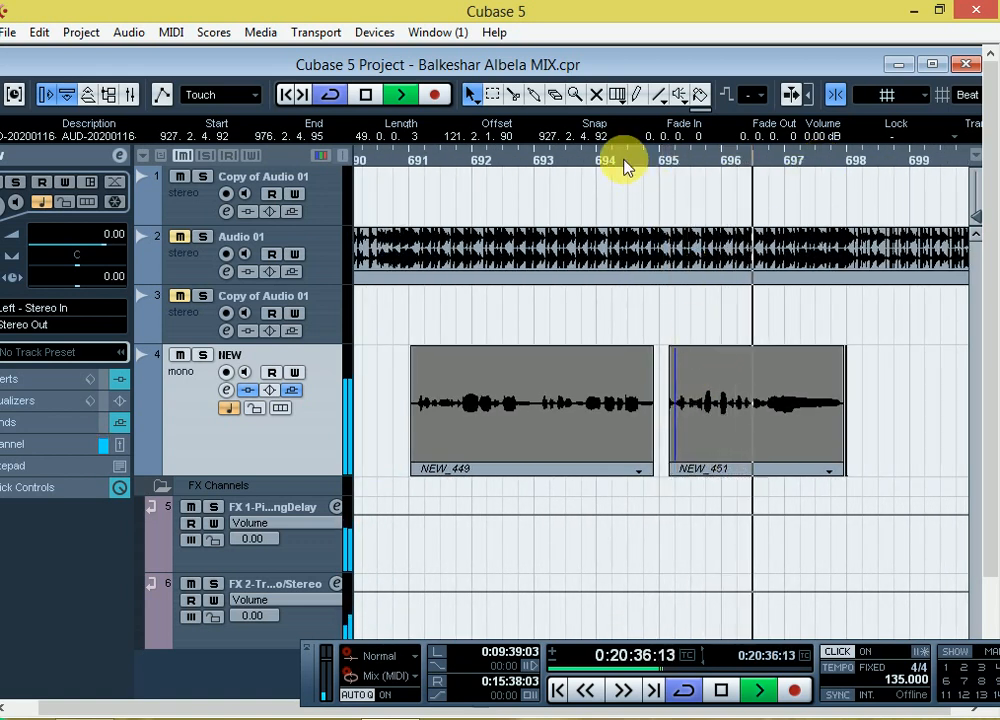
- Extend the start of the NEW_451 event on the NEW track back to bar 695
left_click_drag(624, 167, 769, 428)
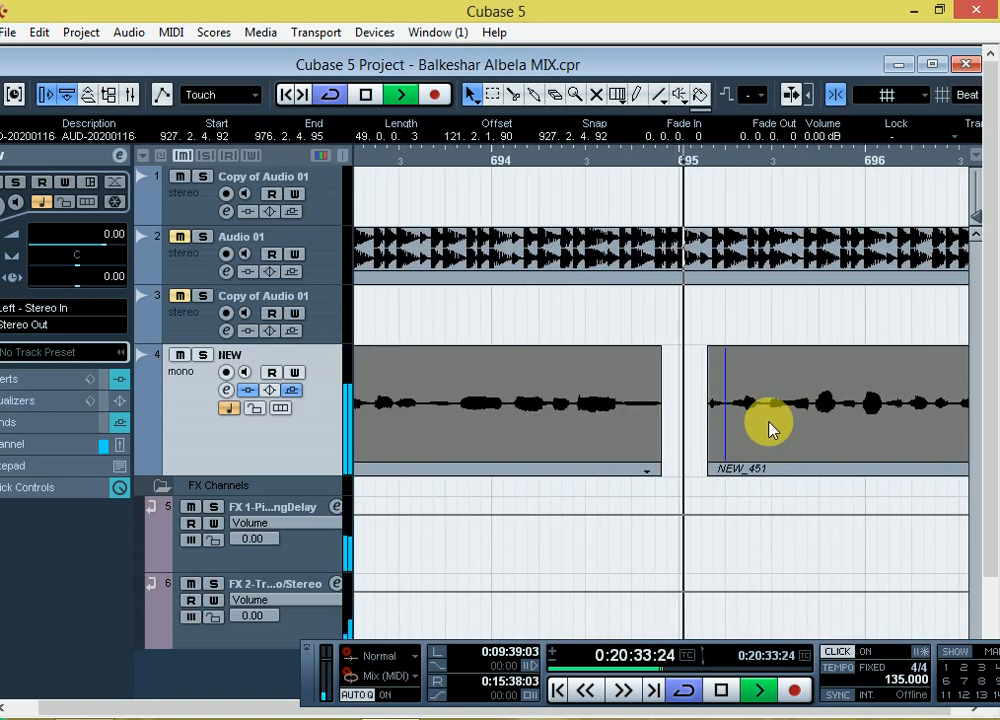
left_click(760, 434)
left_click_drag(710, 480, 696, 484)
- Play back the lengthened NEW_451 event in the context of its neighbouring events, then stop playback
key("g")
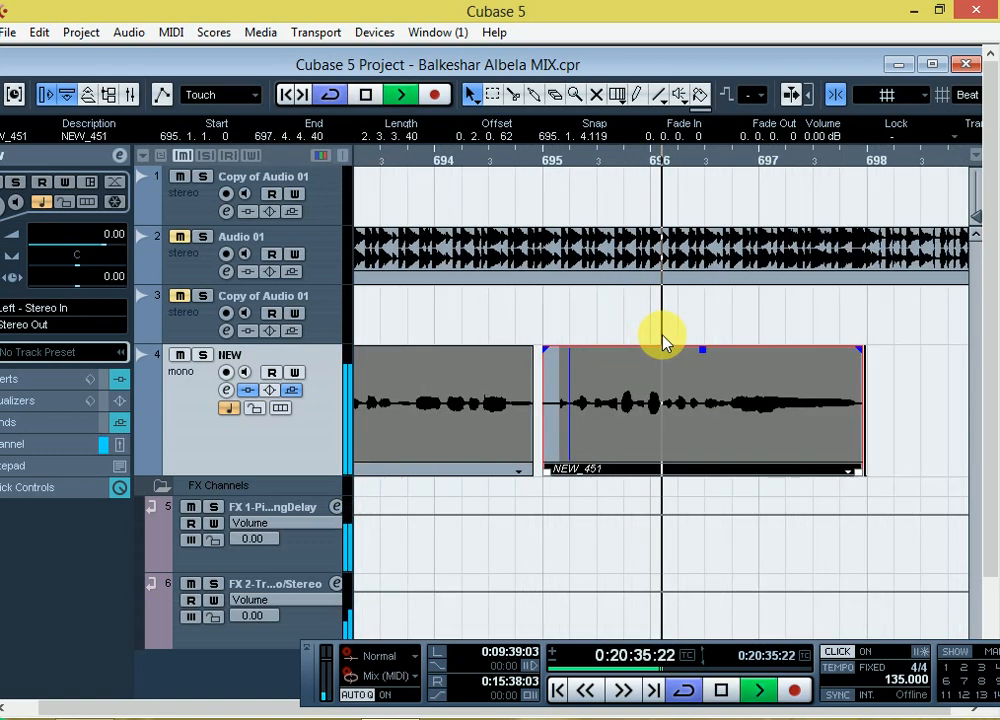
key("g")
key("g")
key("g")
key("g")
key("g")
key("g")
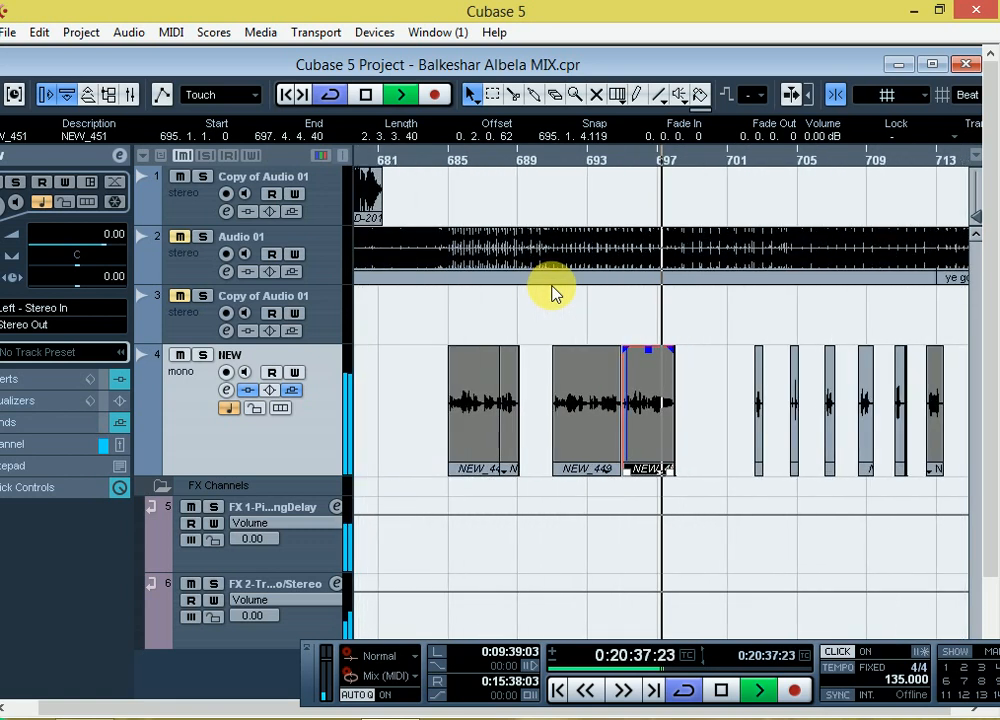
key("g")
key("space")
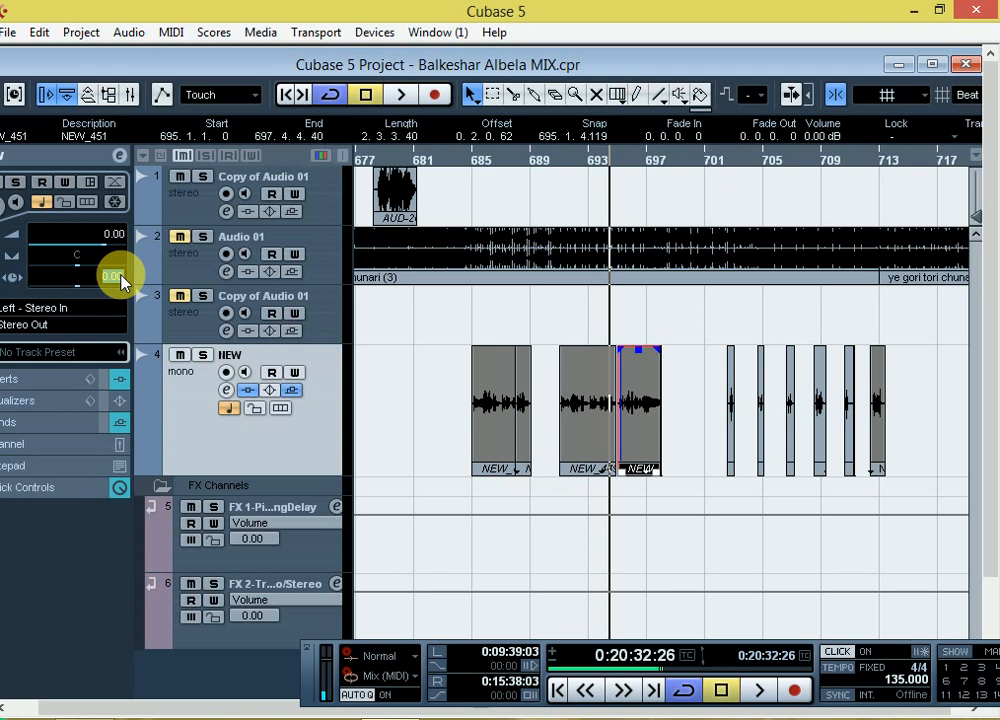
- Set the NEW track's delay to 60 ms and audition its events from about bars 685 and 691
type("6")
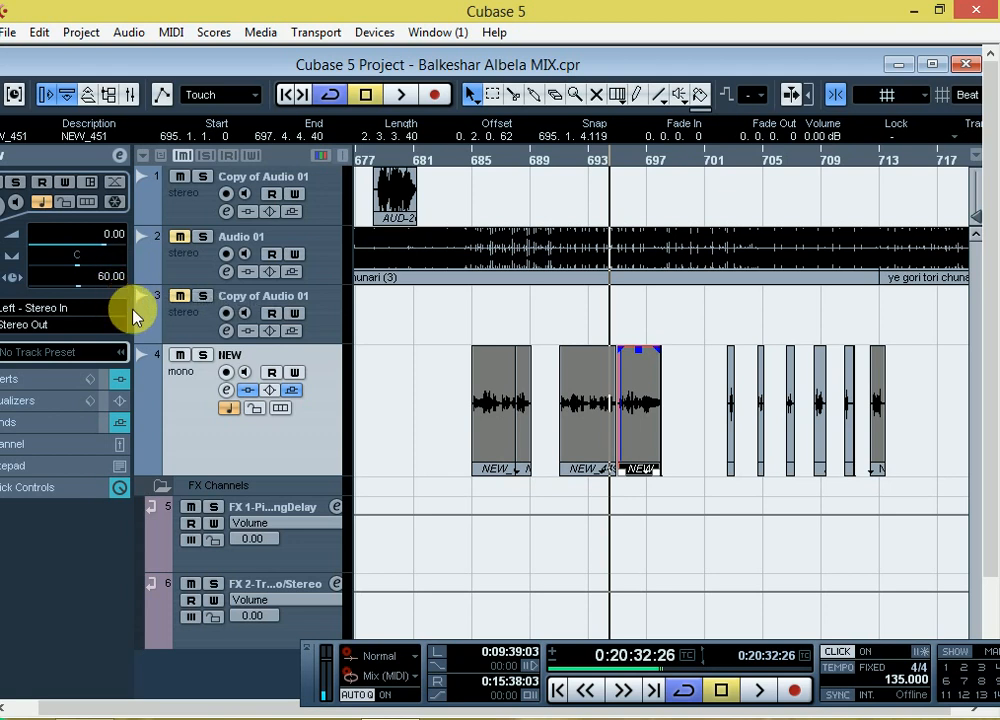
key("space")
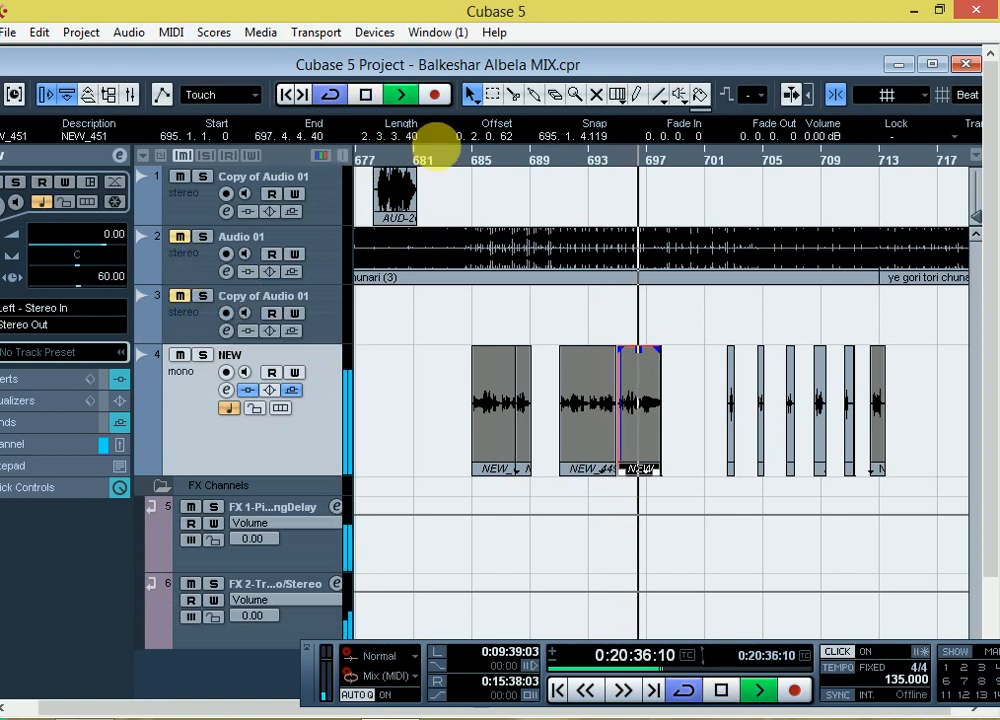
left_click(470, 160)
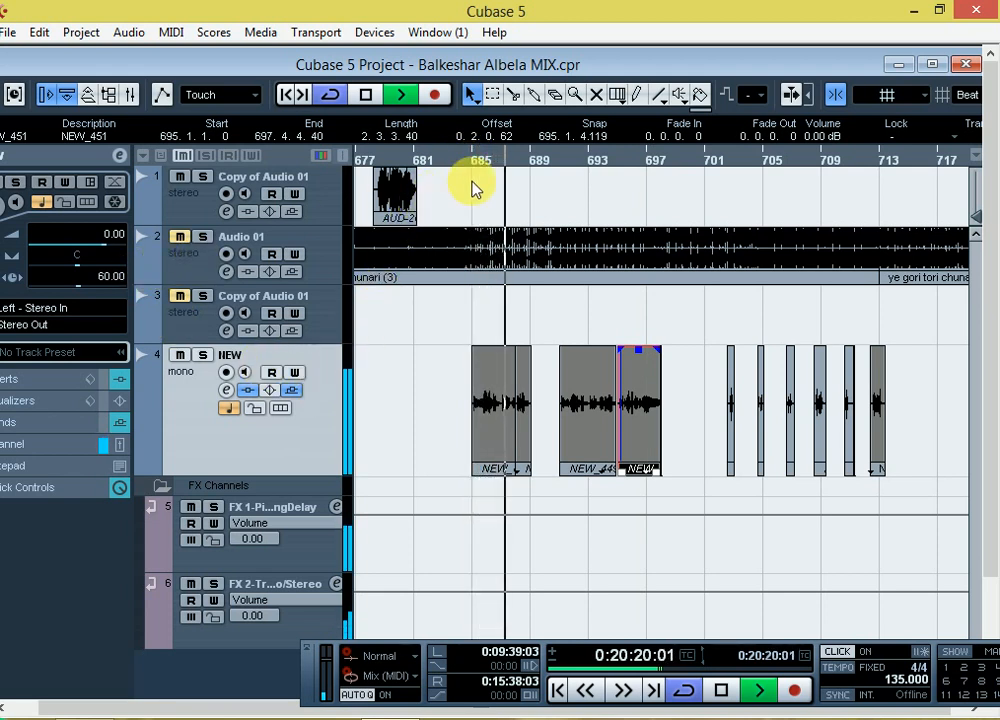
left_click(563, 165)
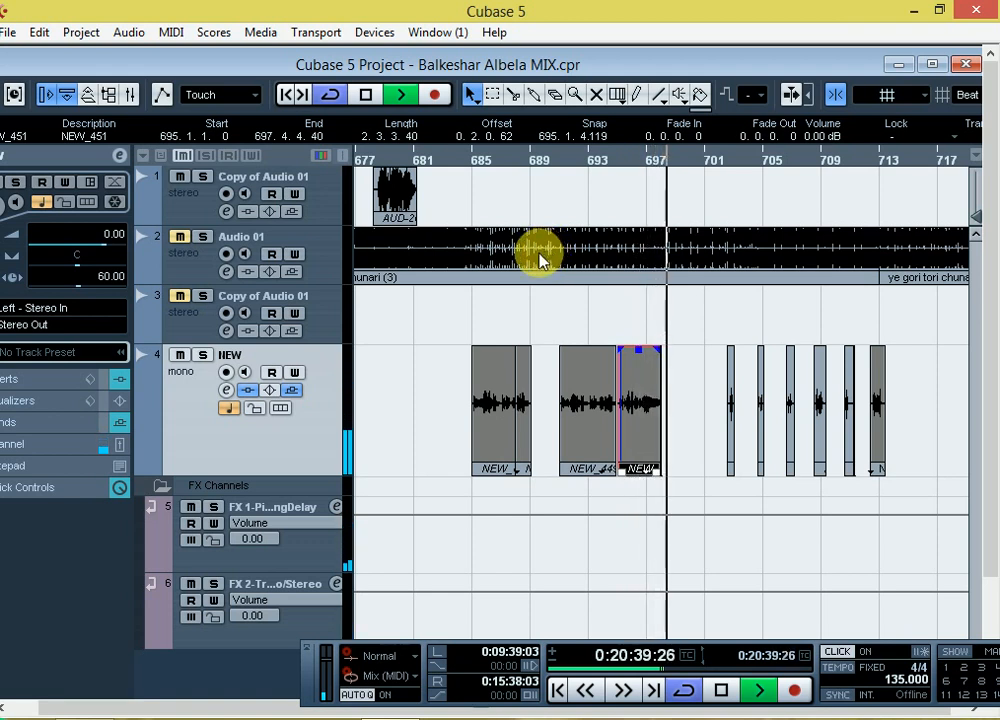
key("space")
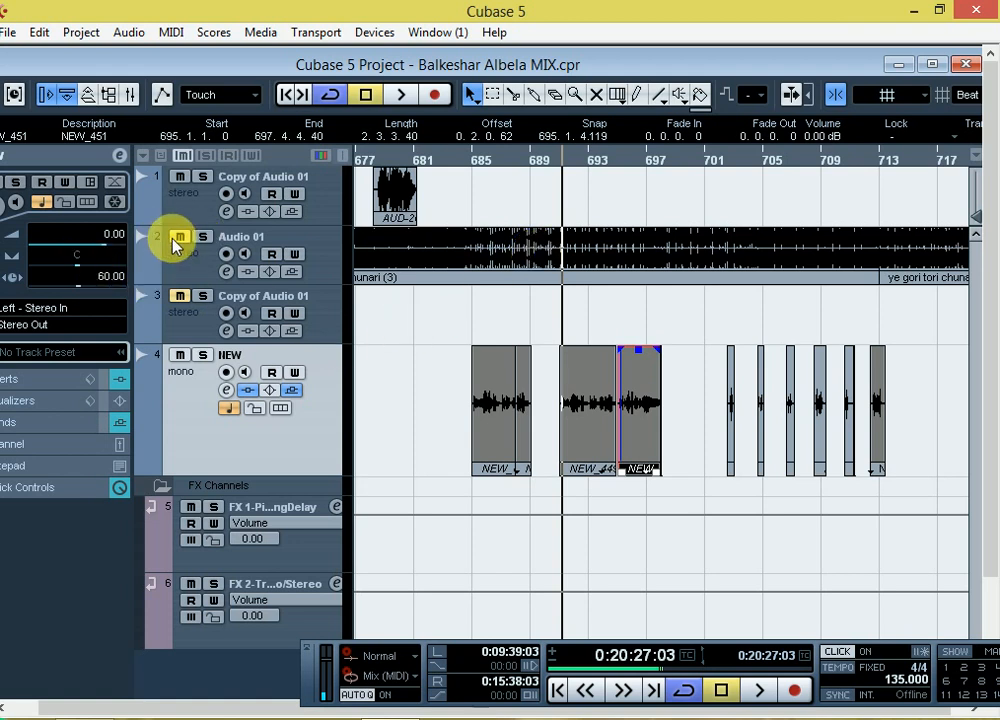
- Unmute the Audio 01 track and play it together with the NEW vocal from just before bar 685
left_click(467, 155)
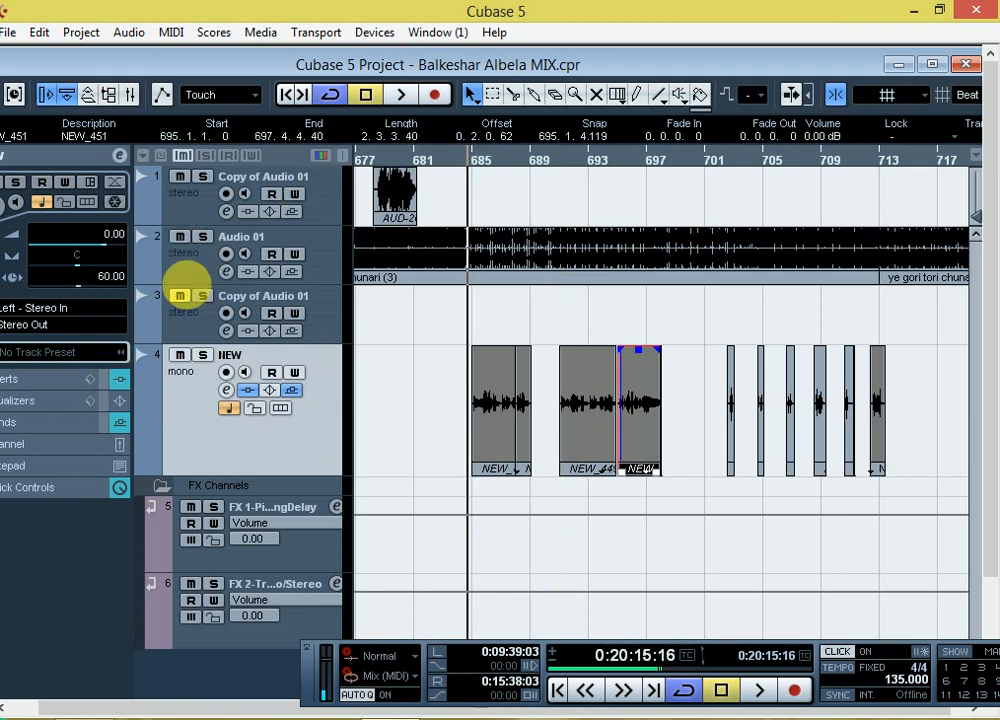
left_click(183, 274)
key("space")
left_click(226, 253)
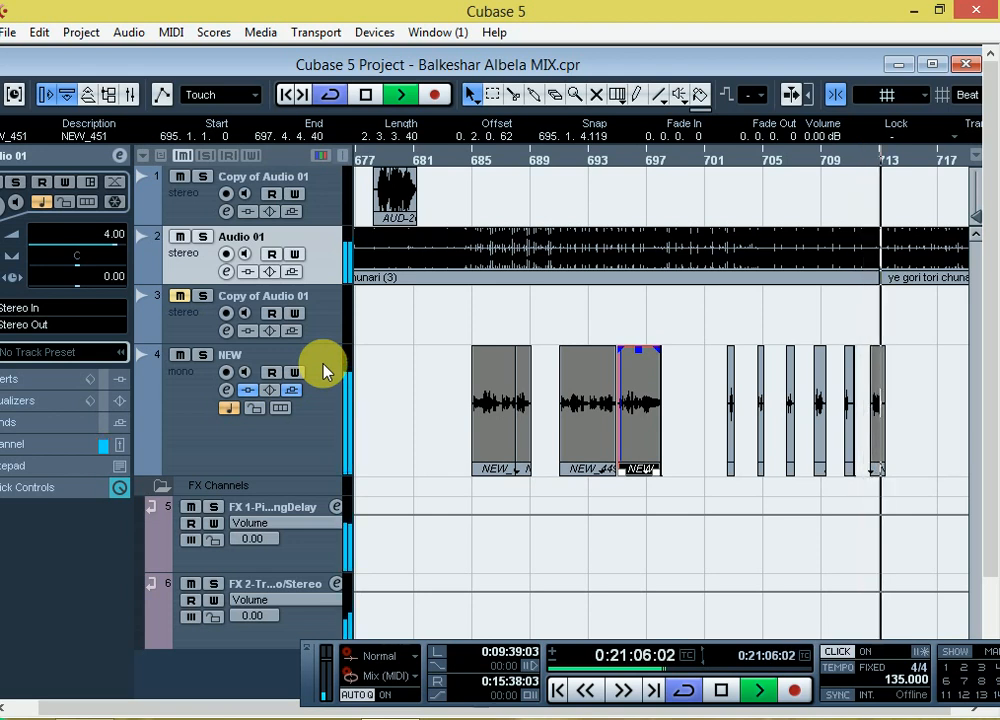
key("space")
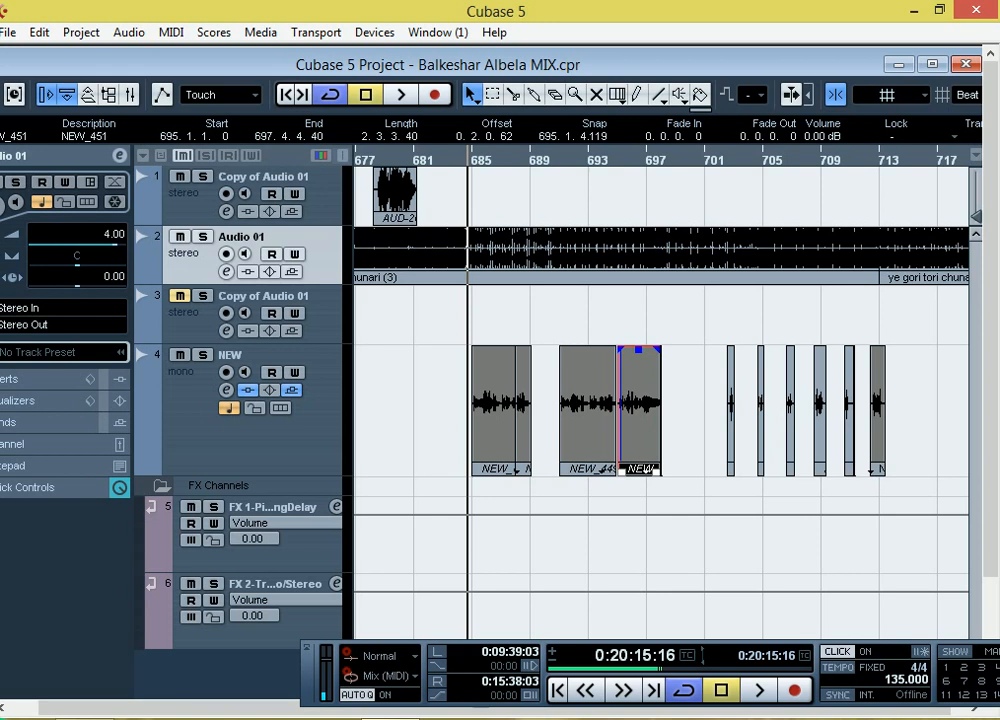
right_click(474, 717)
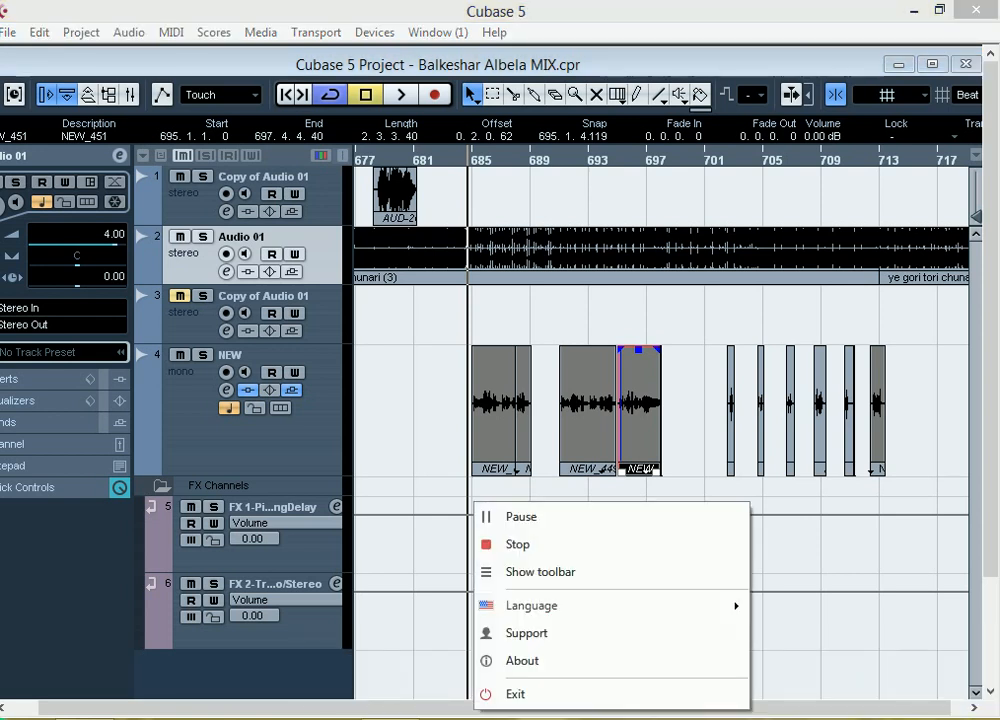